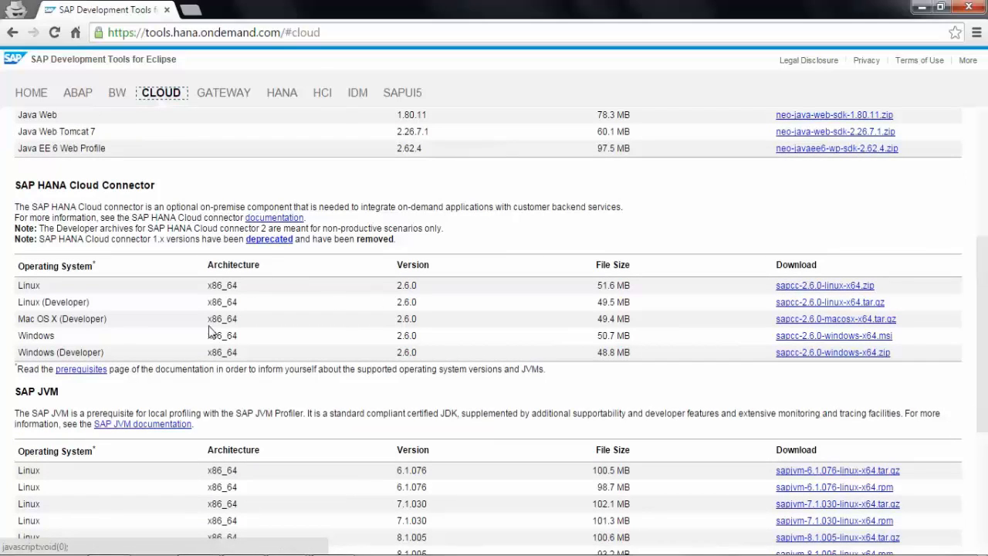
left_click_drag(987, 300, 986, 316)
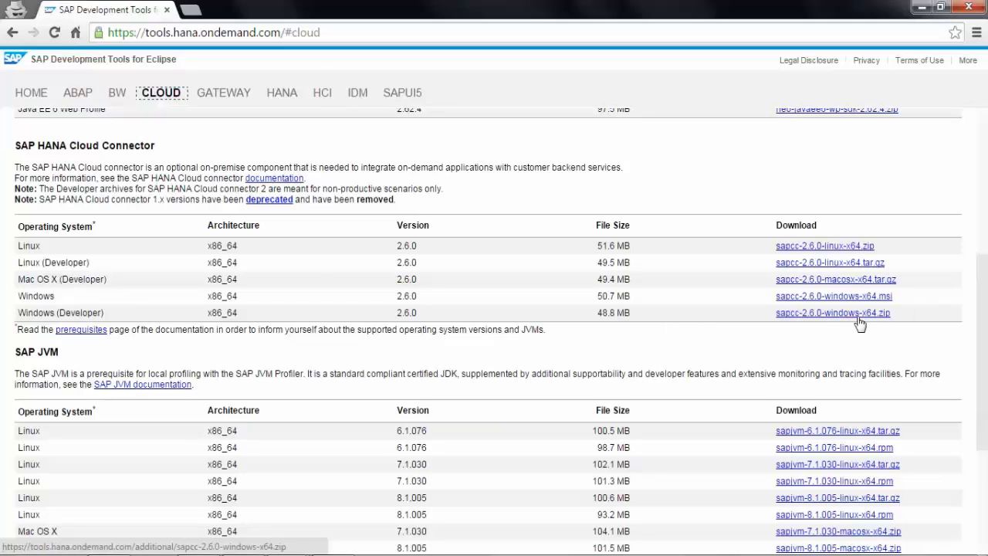
left_click_drag(985, 304, 978, 335)
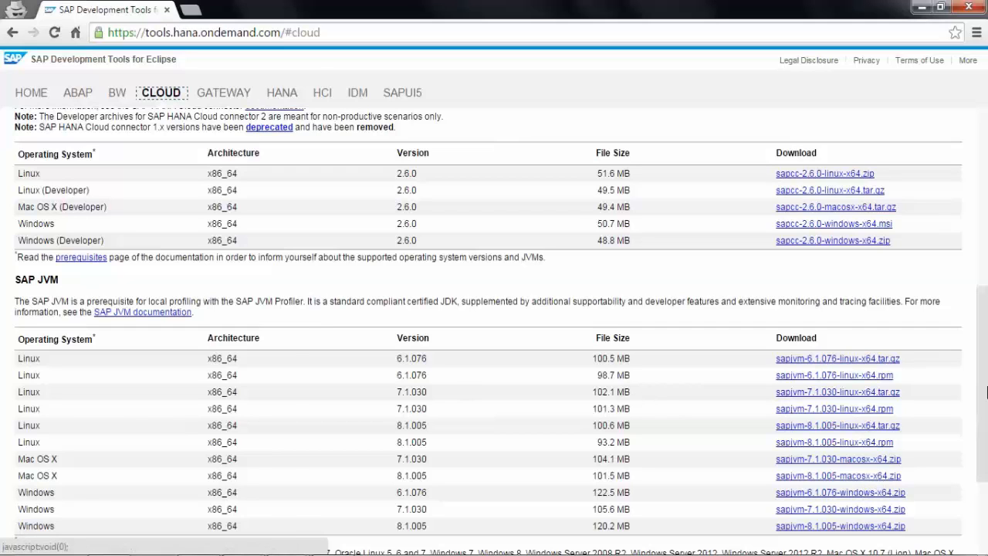
Step: Adjust the view to the sapcc-2.6.0 installer's Set Port page showing HTTPS port 8443
left_click_drag(984, 392, 985, 413)
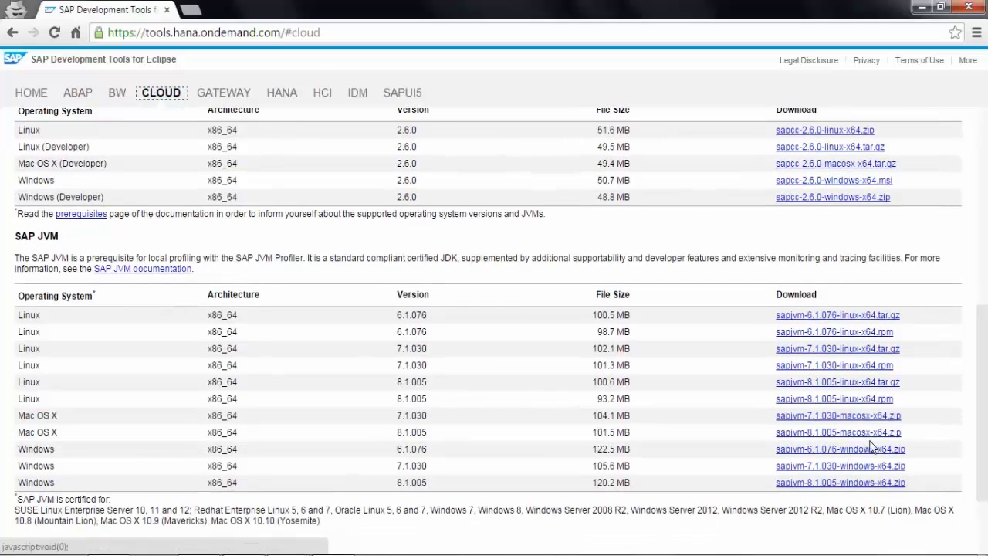
left_click_drag(985, 388, 978, 366)
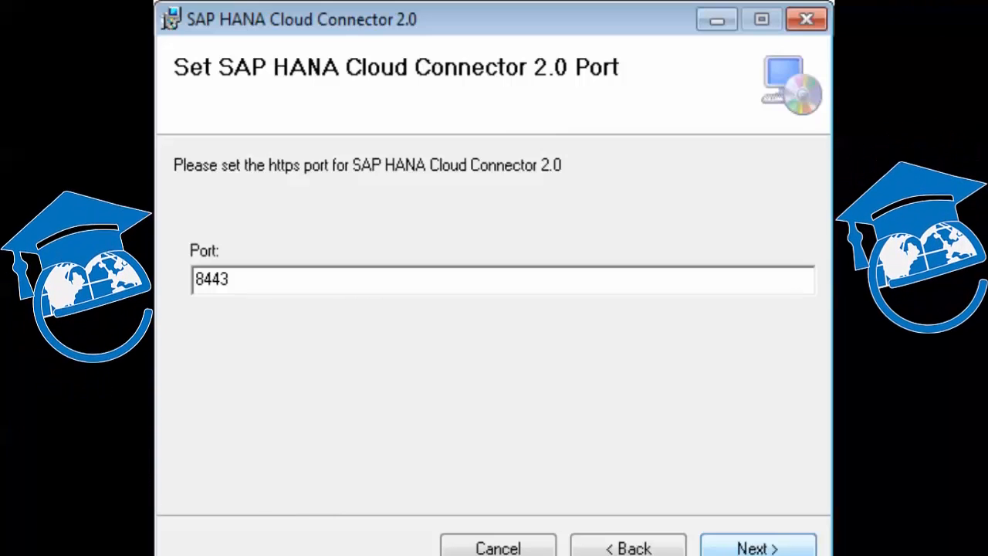
Step: Accept HTTPS port 8443 to finish installing and reach the login page at localhost:8444
key("Return")
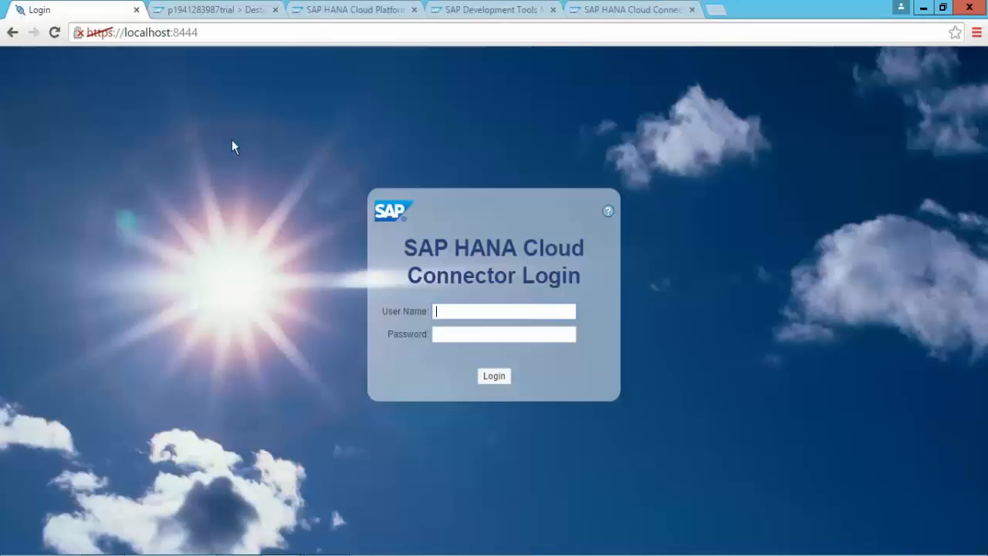
Step: Reload the localhost:8444 login page and sign in with the Administrator user name and password
left_click(227, 31)
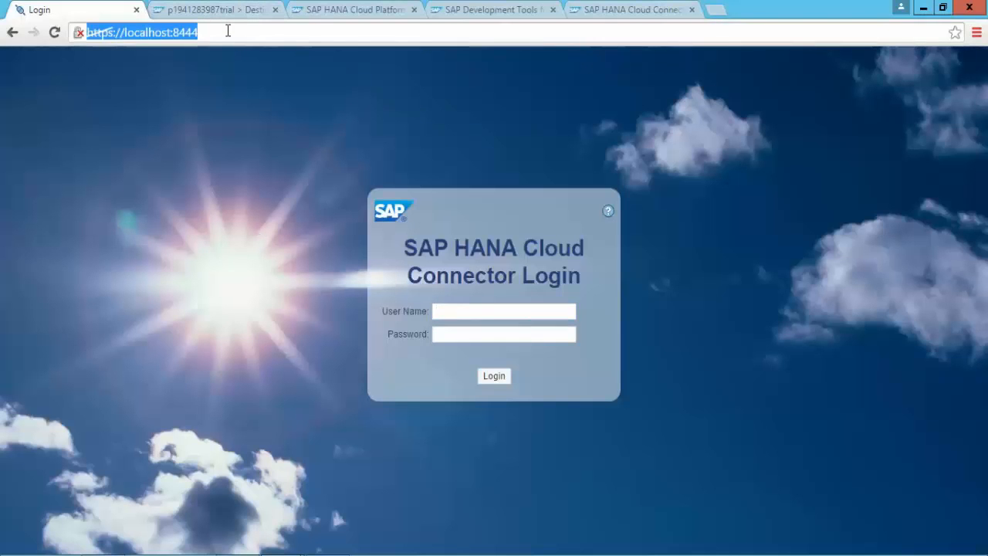
key("Return")
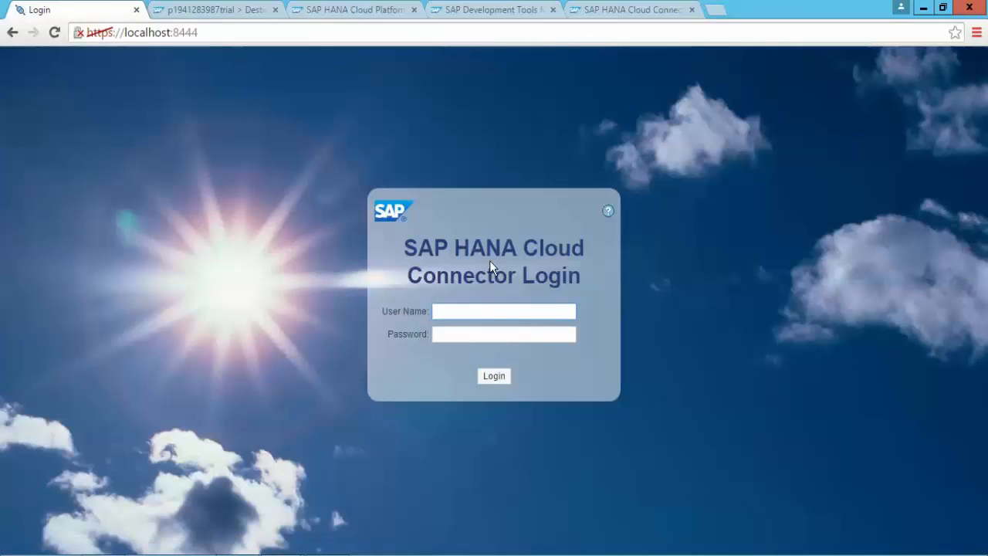
left_click(498, 311)
type("A")
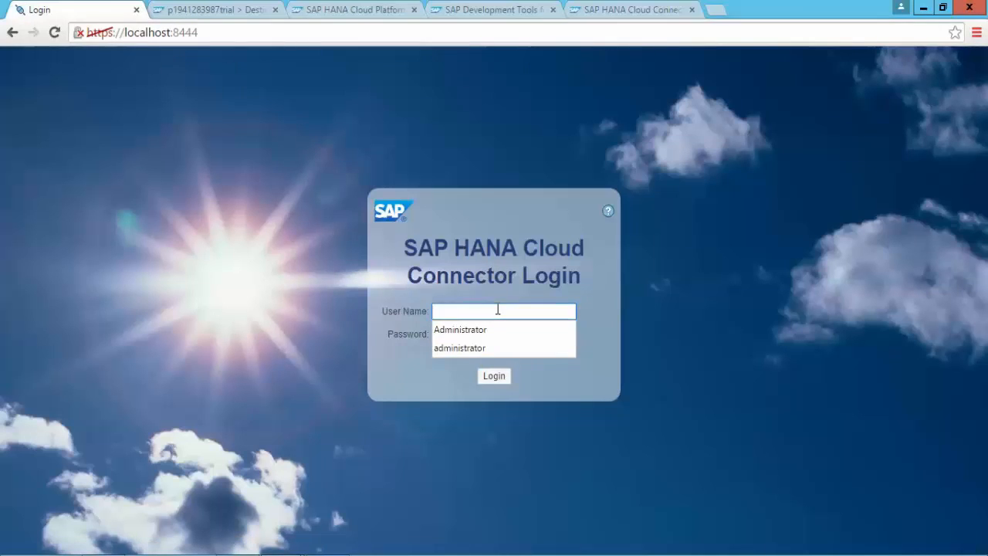
type("dmin")
key("Down")
key("Tab")
type("manage")
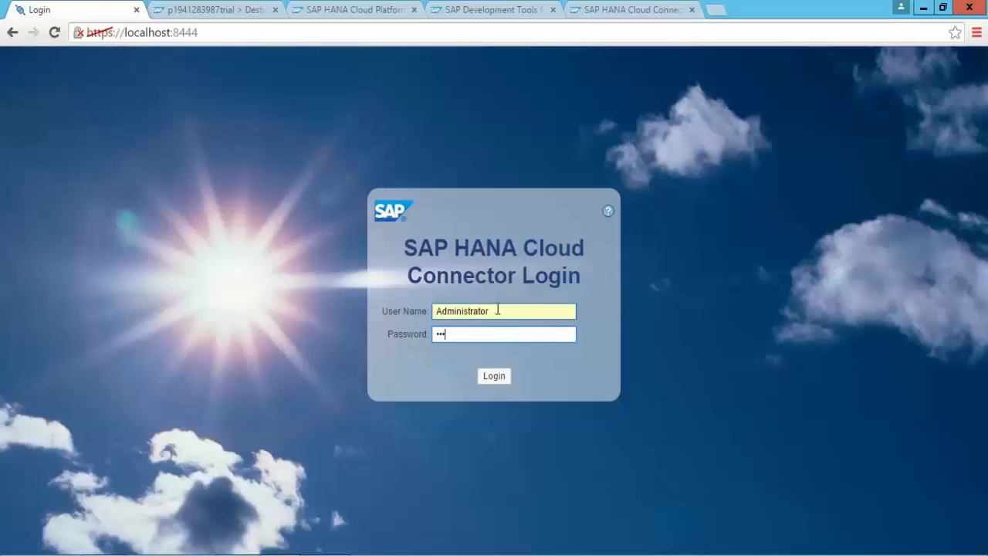
type("1234")
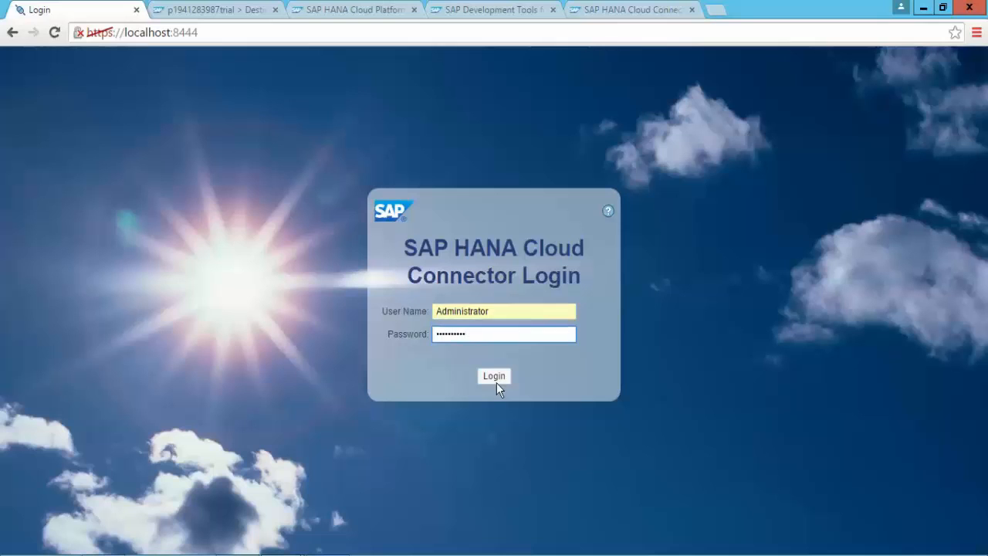
left_click(495, 379)
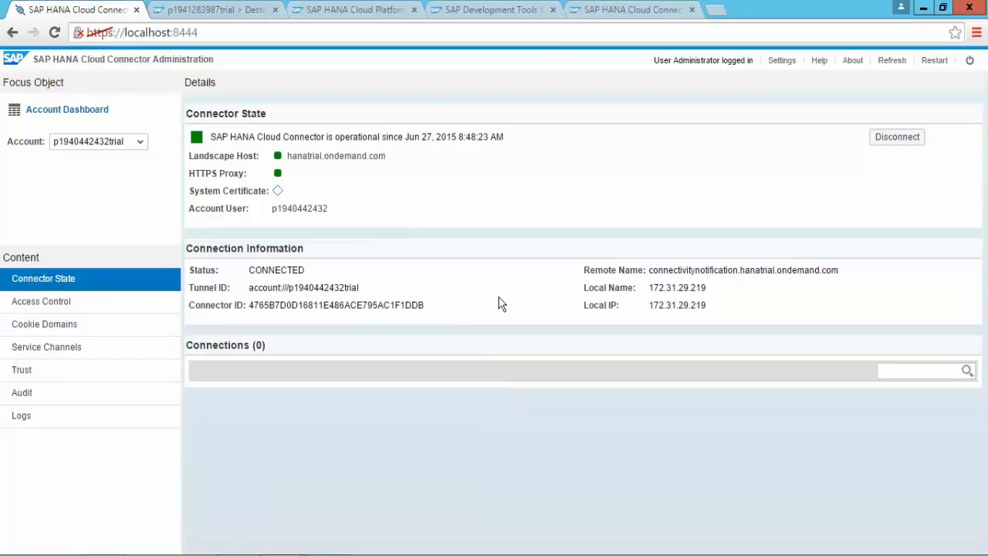
Step: Open the Access Control page listing mappings myer1:9998 and mygateway:9999
left_click(63, 309)
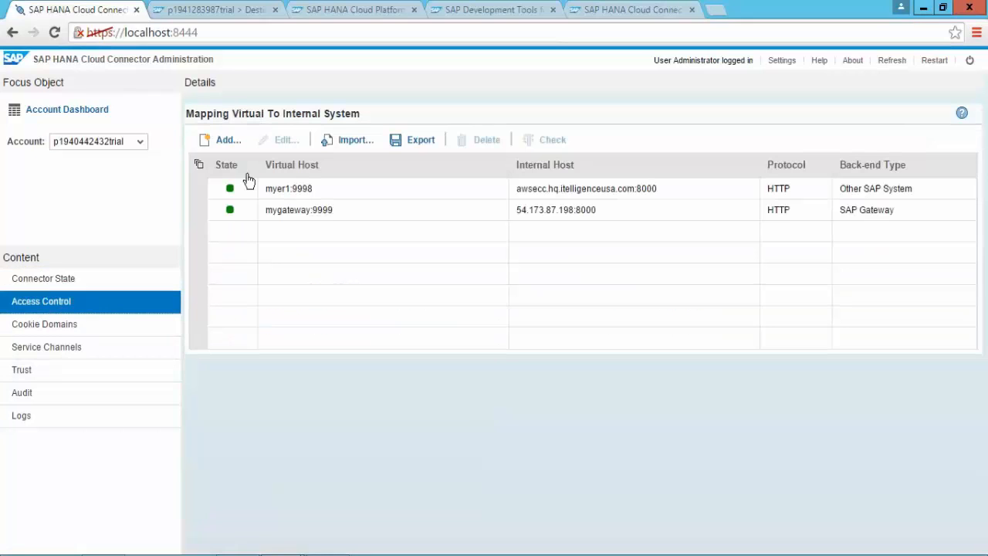
left_click(51, 284)
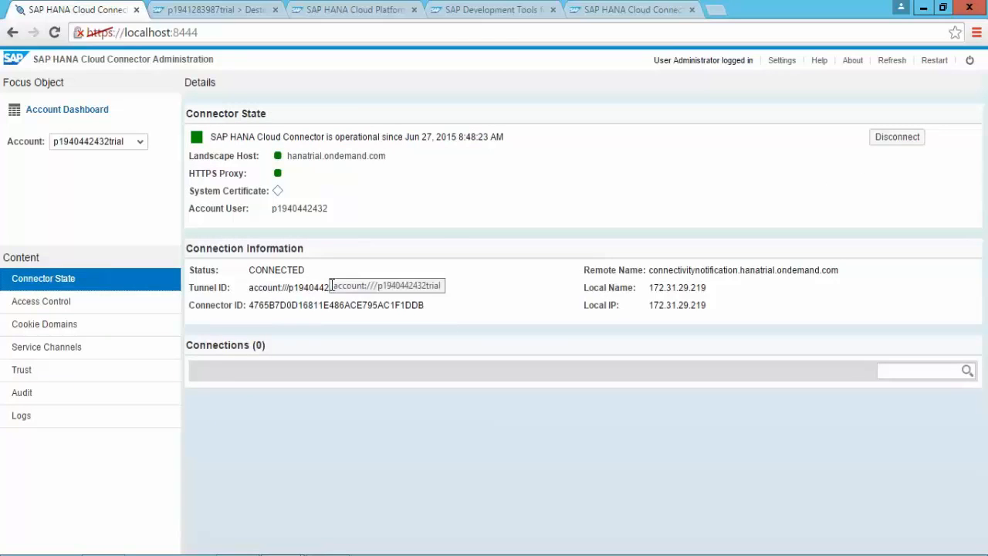
left_click(49, 309)
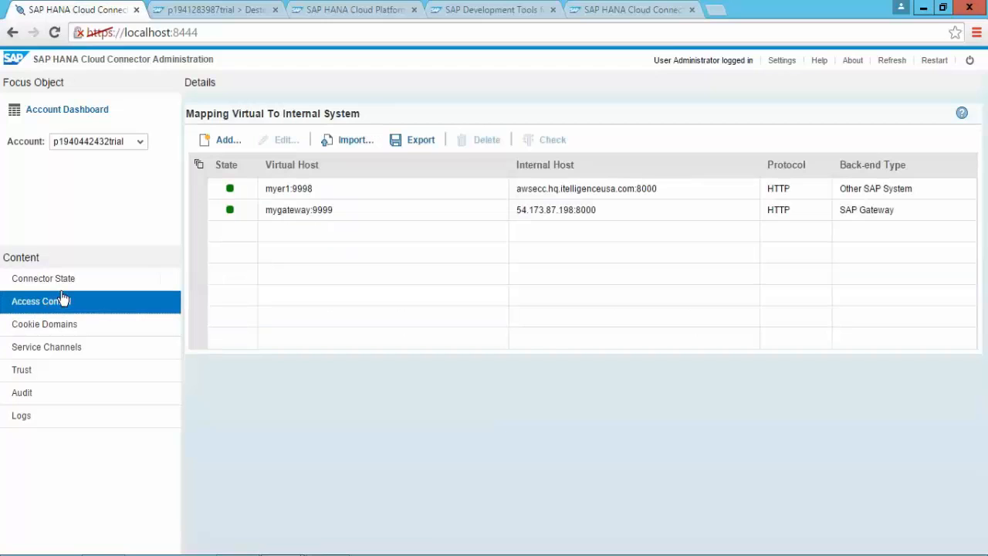
Step: Look over the Add System Mapping dialog's fields, then cancel without adding a mapping
left_click(224, 145)
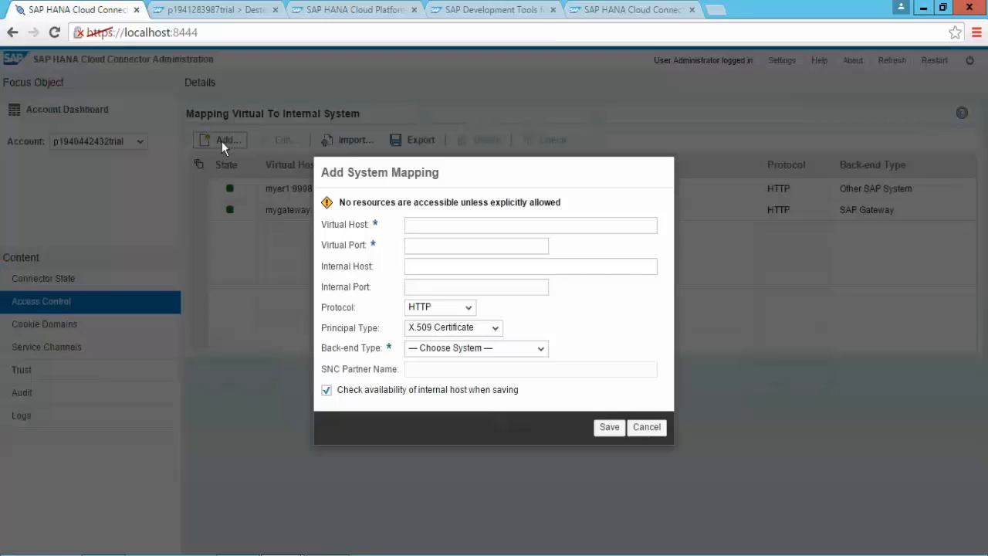
key("Tab")
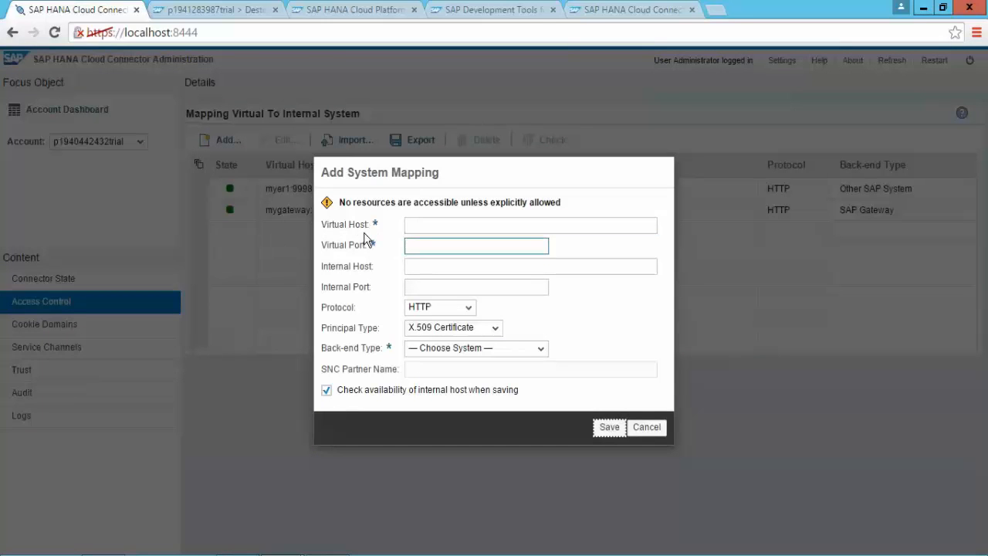
key("Tab")
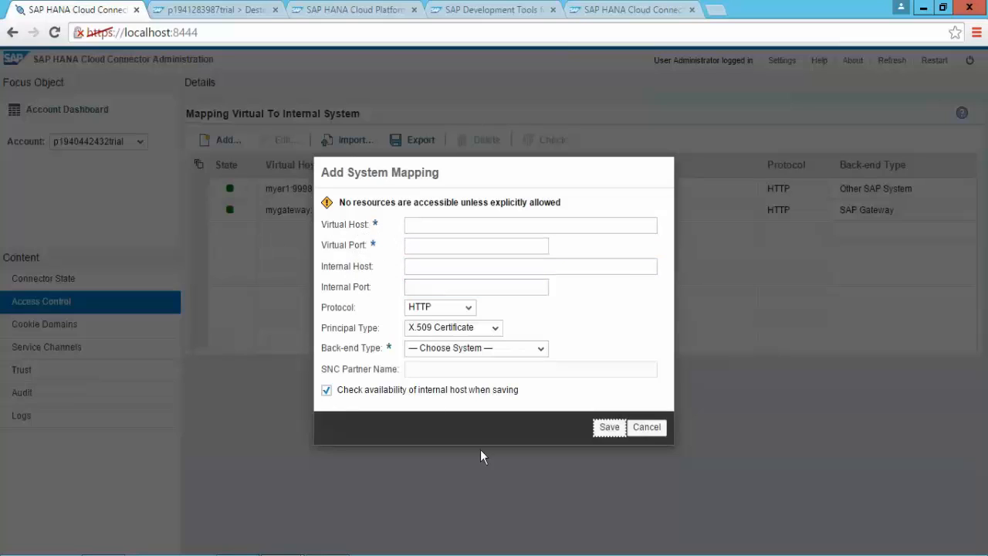
left_click(647, 427)
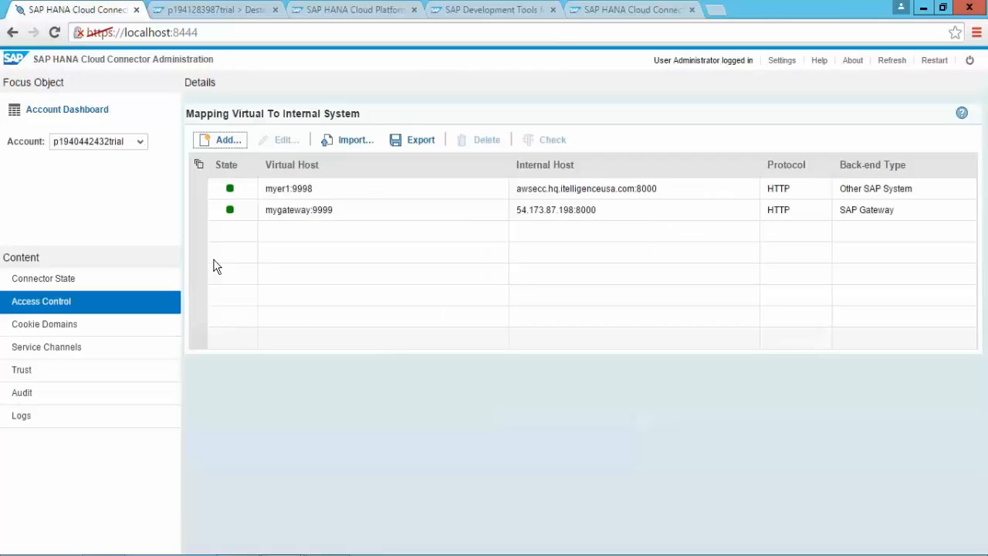
Step: Review mygateway:9999's settings (54.173.87.198, port 8000, HTTP, SAP Gateway), then cancel unchanged
left_click(197, 210)
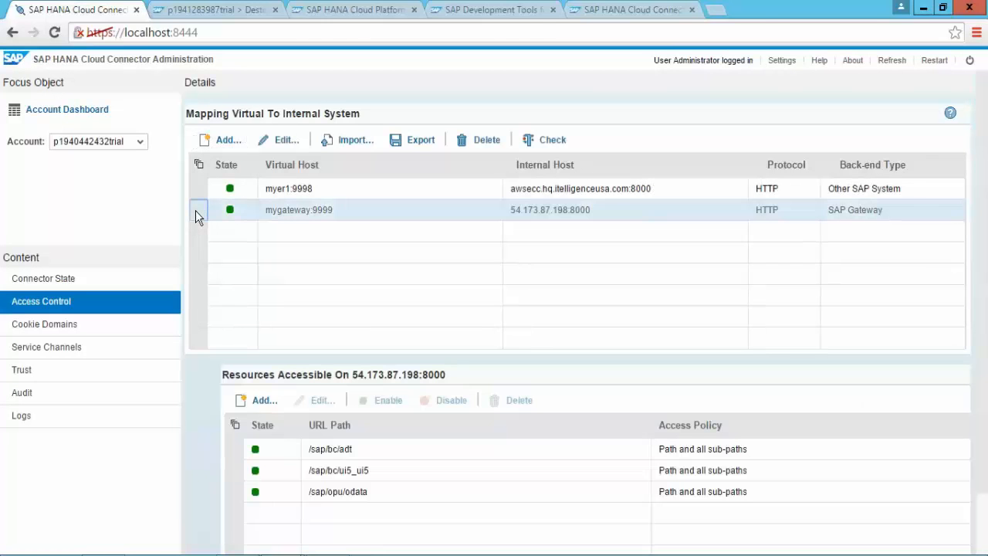
left_click(286, 142)
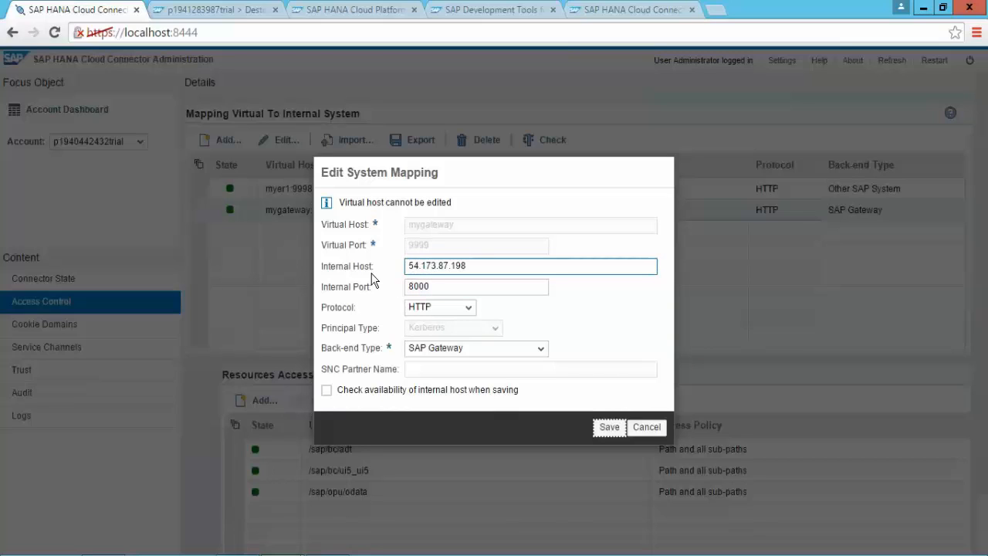
left_click(432, 286)
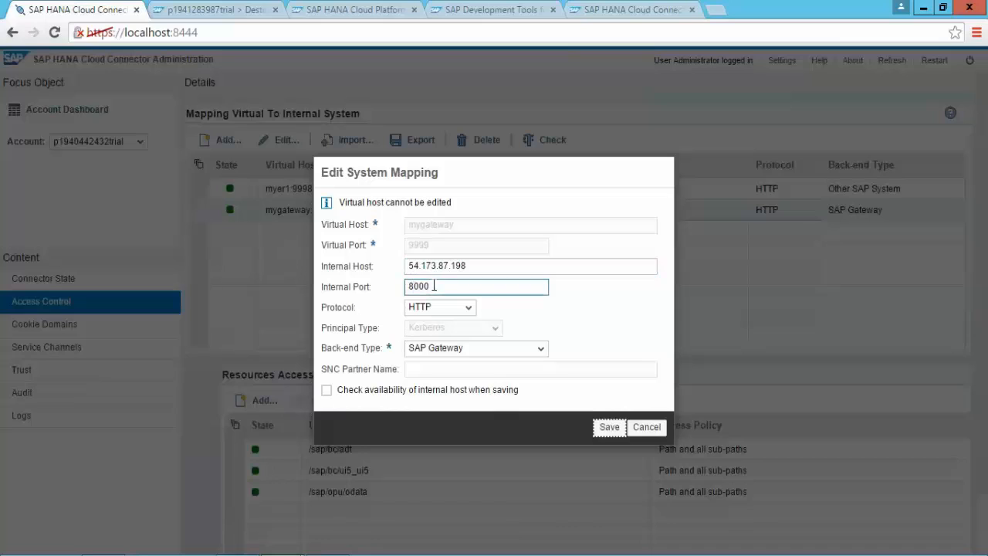
left_click(469, 308)
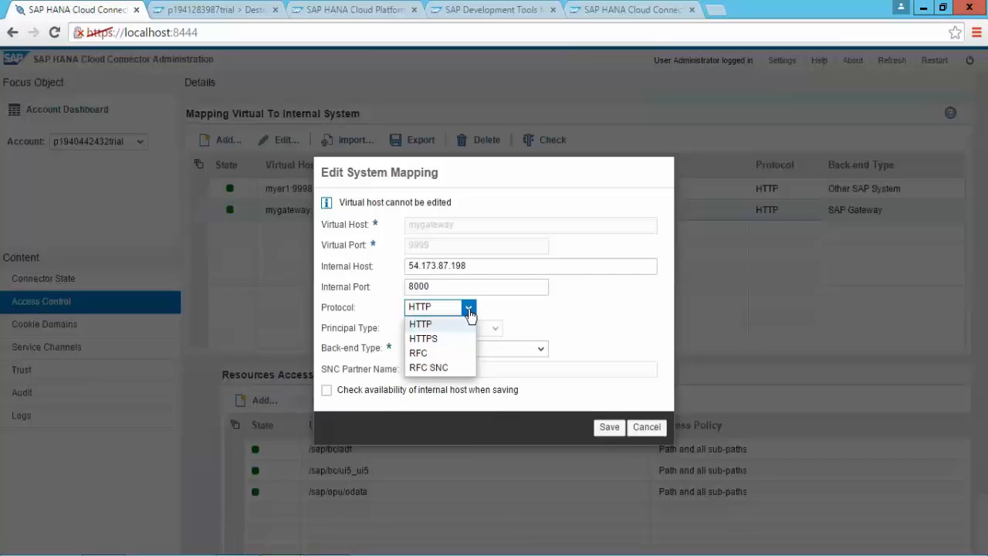
left_click(469, 309)
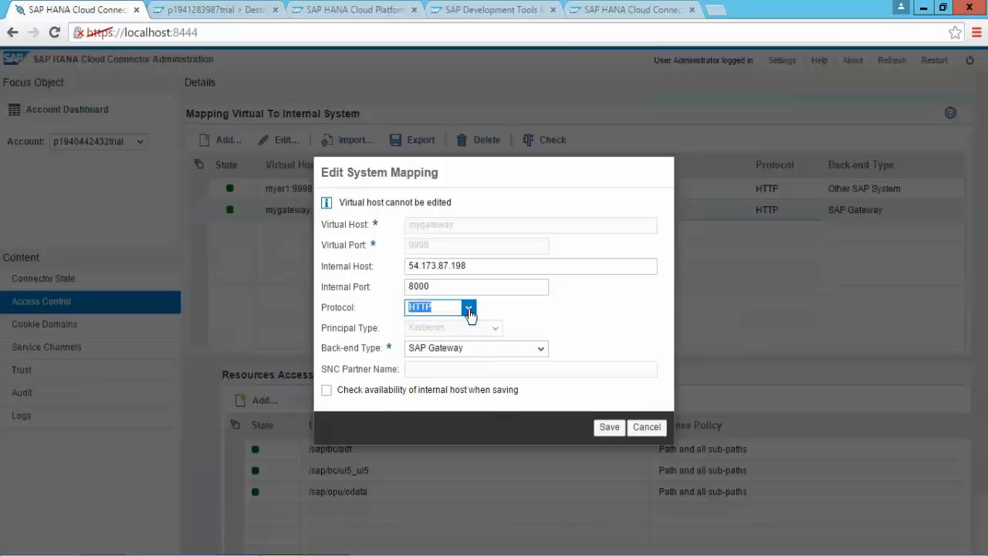
left_click(543, 350)
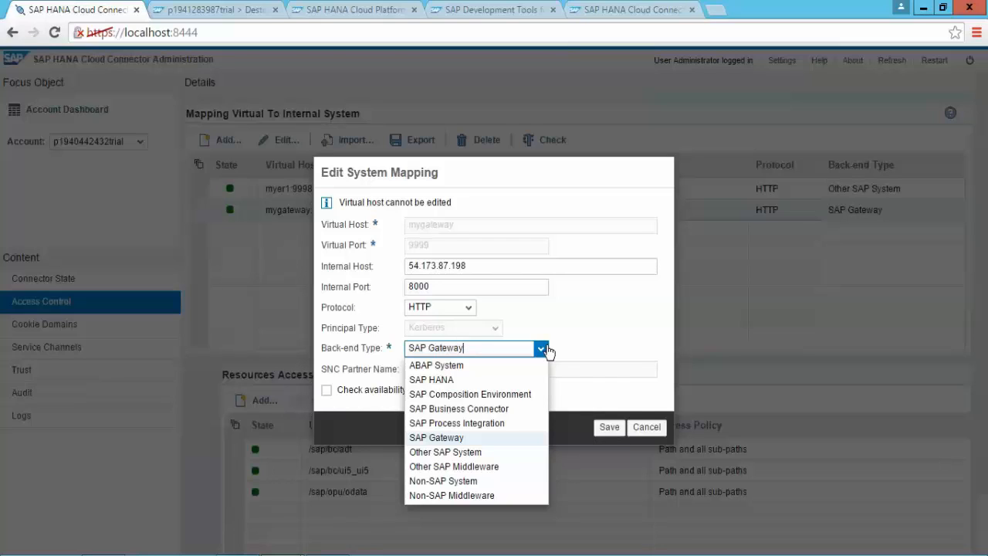
left_click(542, 349)
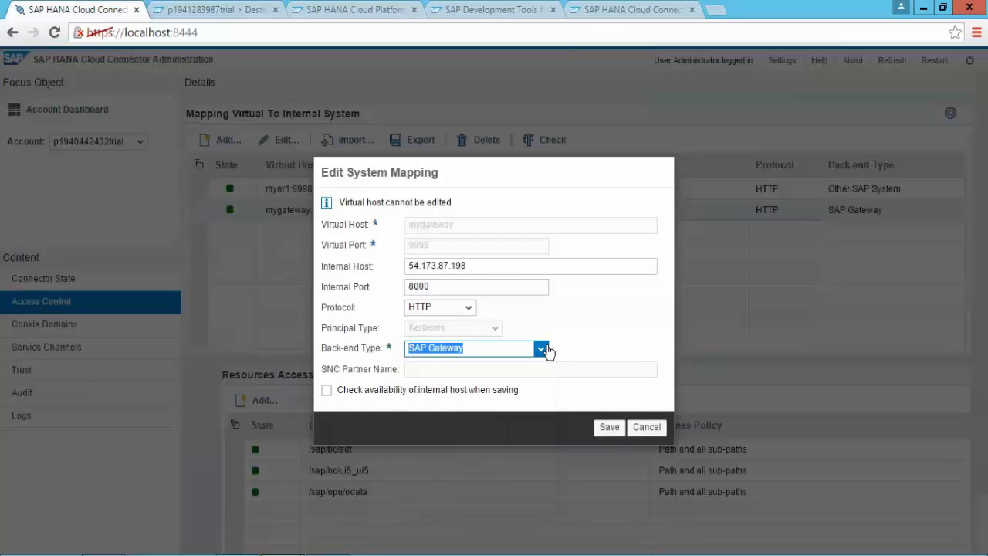
left_click(648, 427)
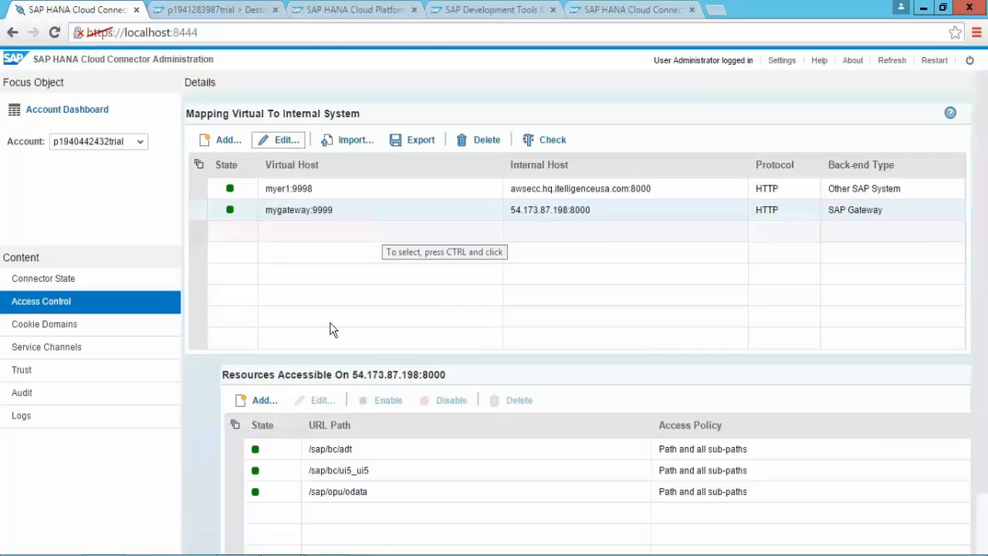
left_click(260, 400)
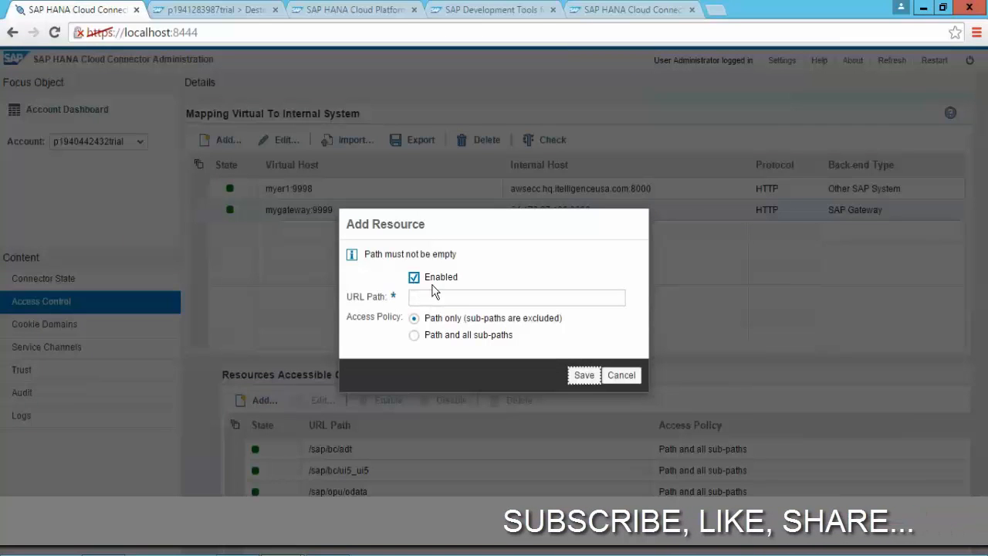
left_click(444, 301)
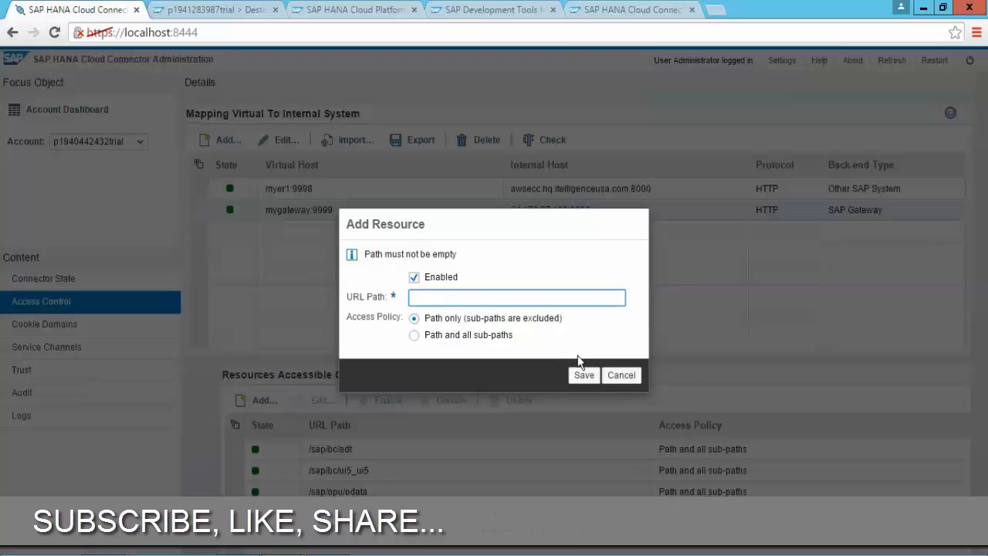
left_click(631, 376)
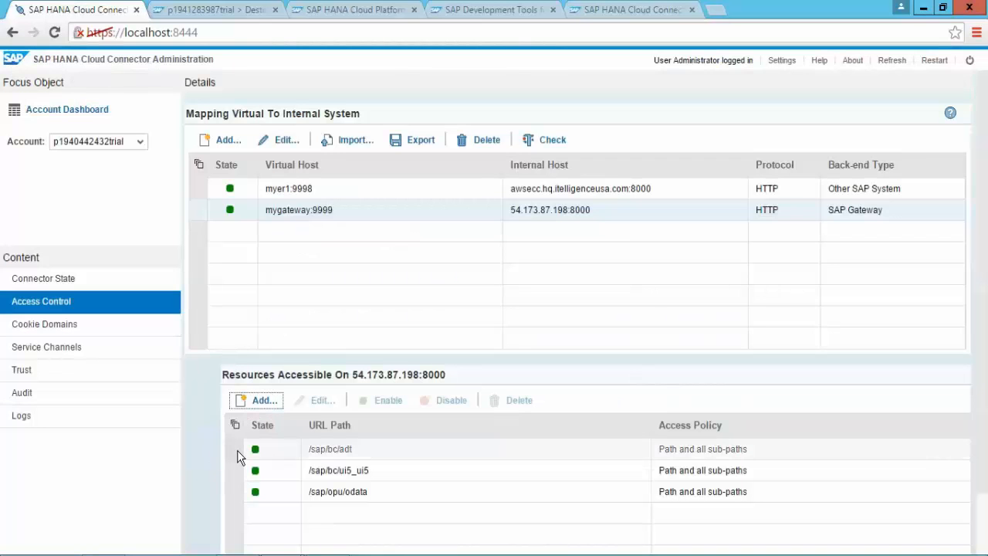
left_click(236, 449)
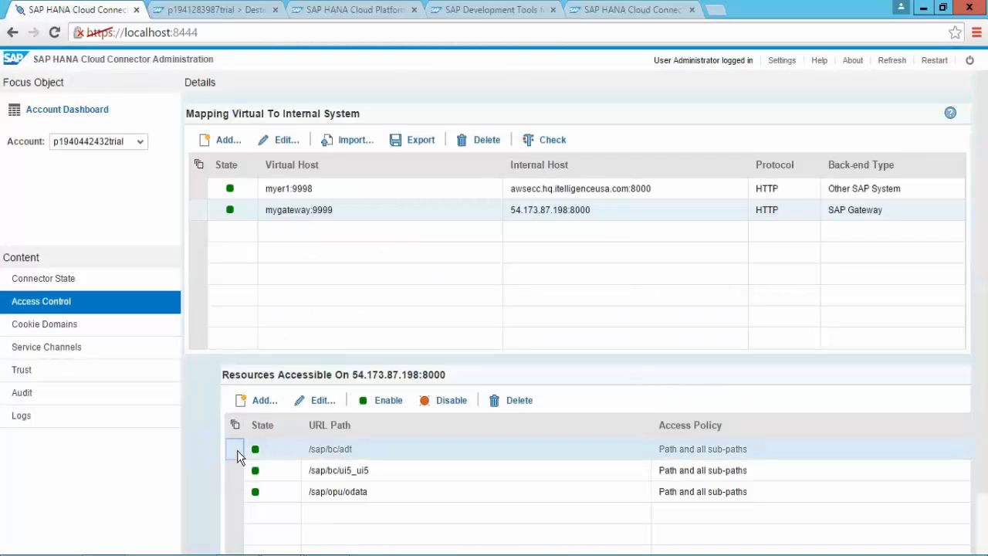
left_click(323, 406)
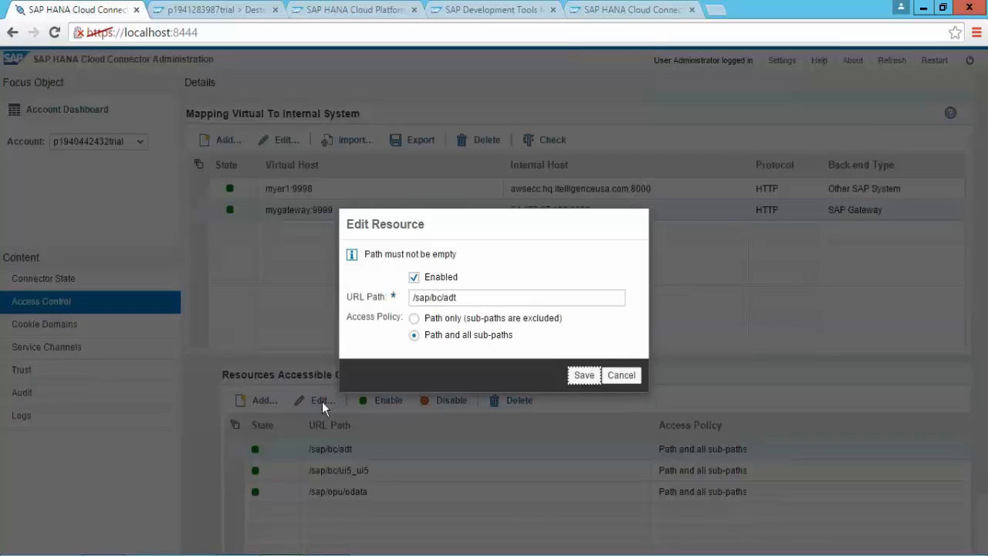
left_click(457, 298)
left_click(616, 376)
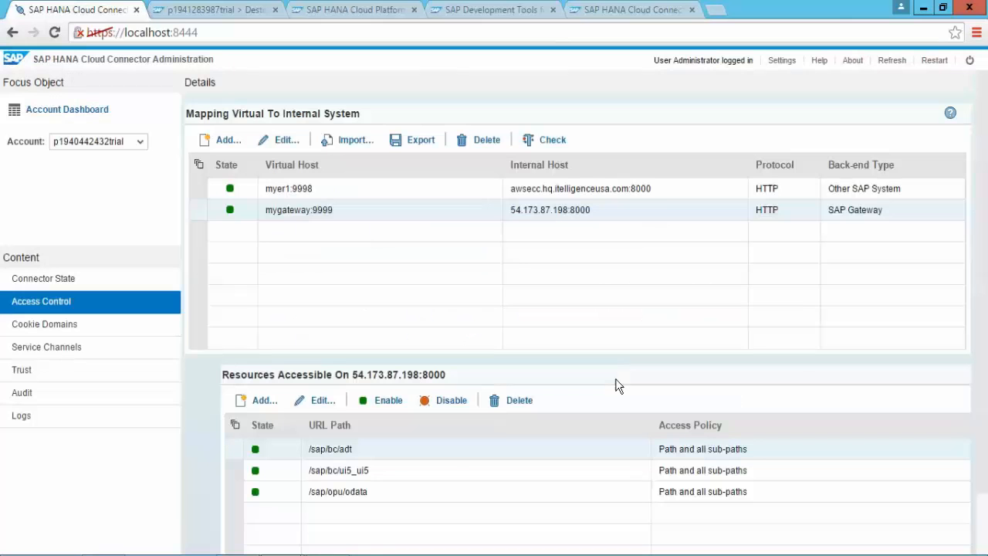
left_click(232, 471)
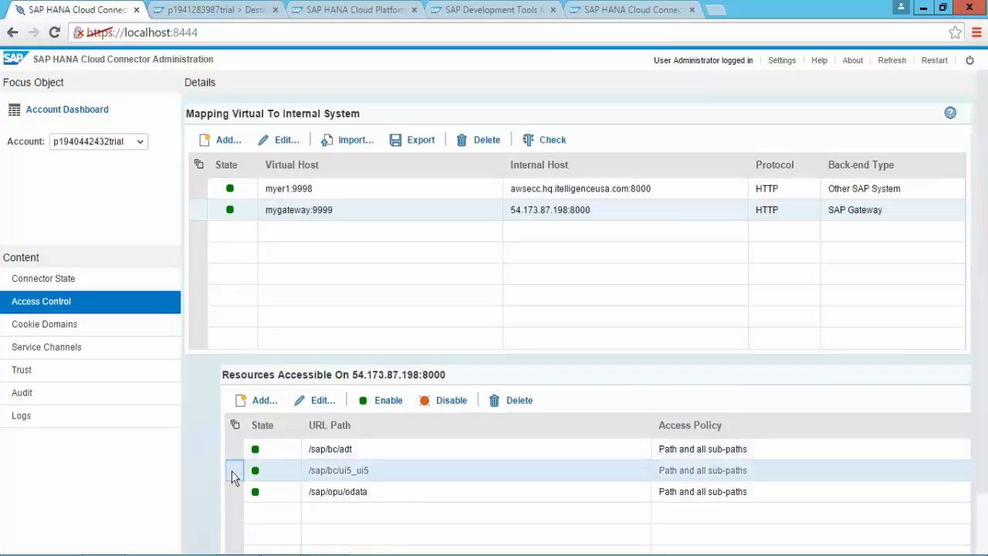
left_click(317, 405)
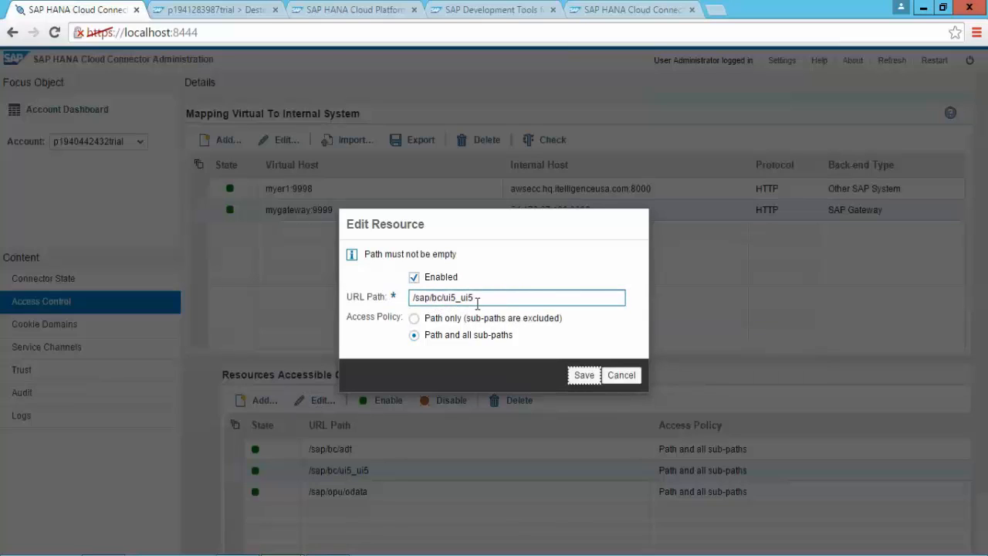
left_click(622, 376)
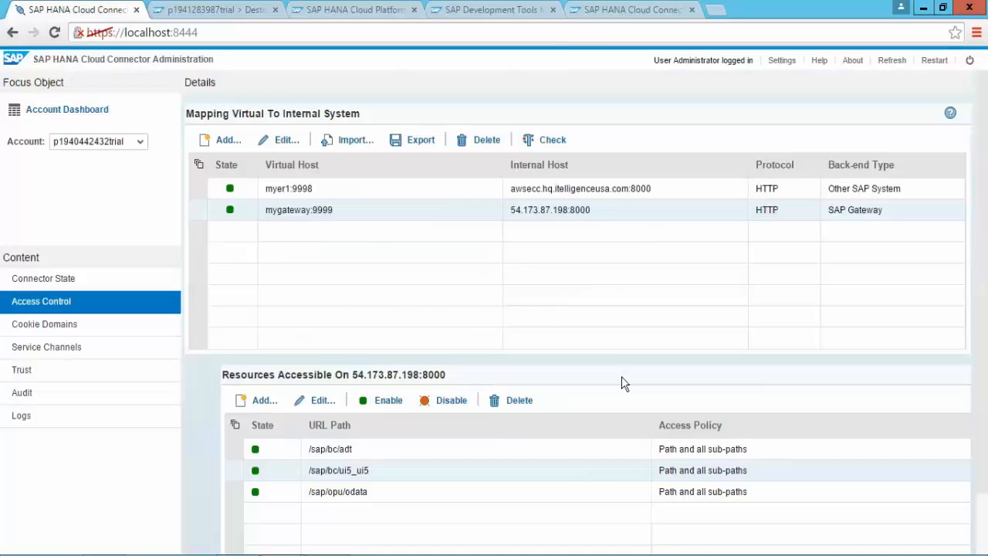
left_click(230, 492)
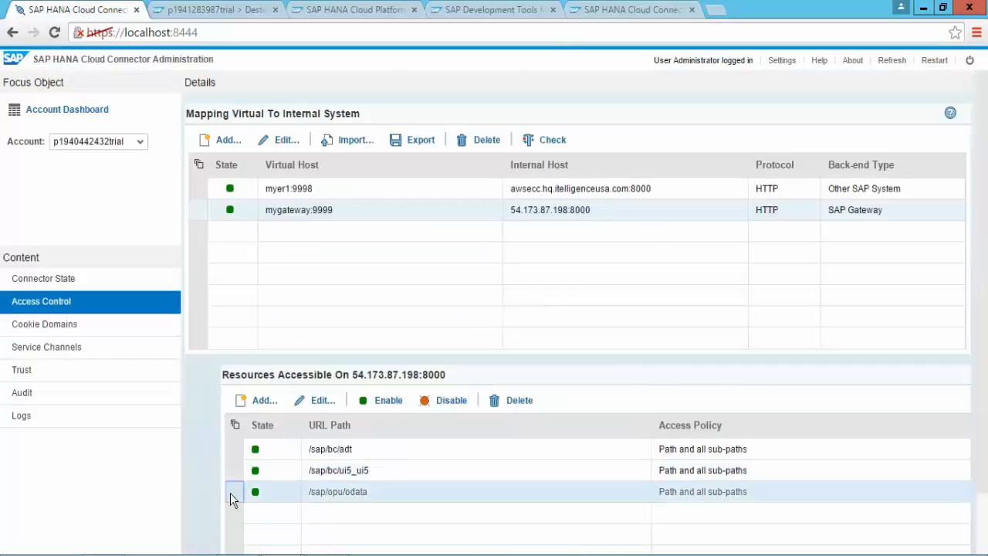
left_click(322, 400)
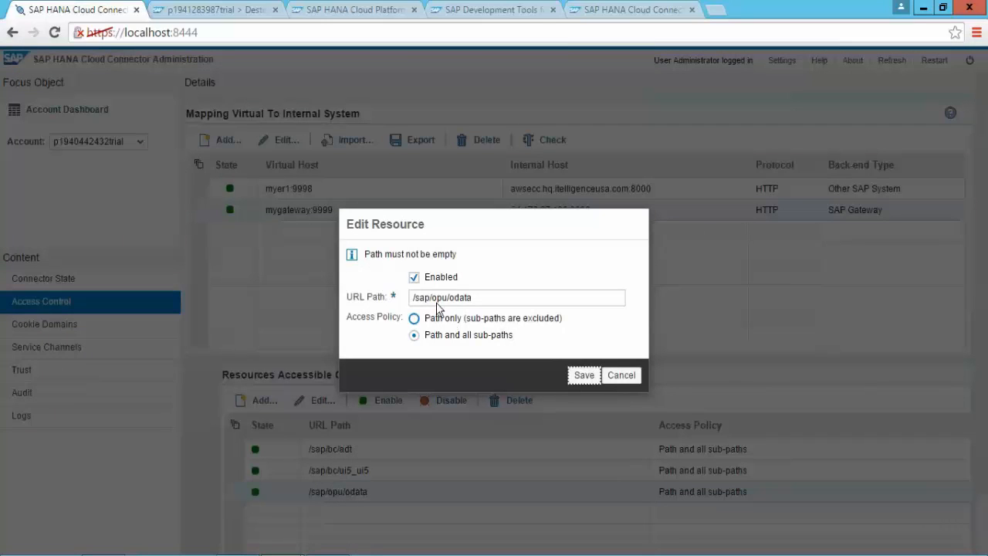
left_click(618, 377)
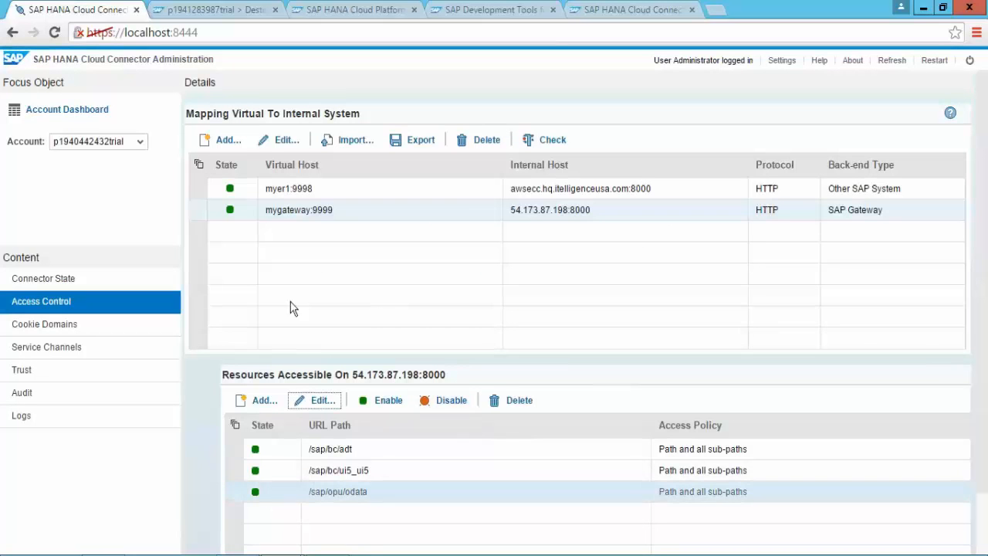
left_click(217, 209)
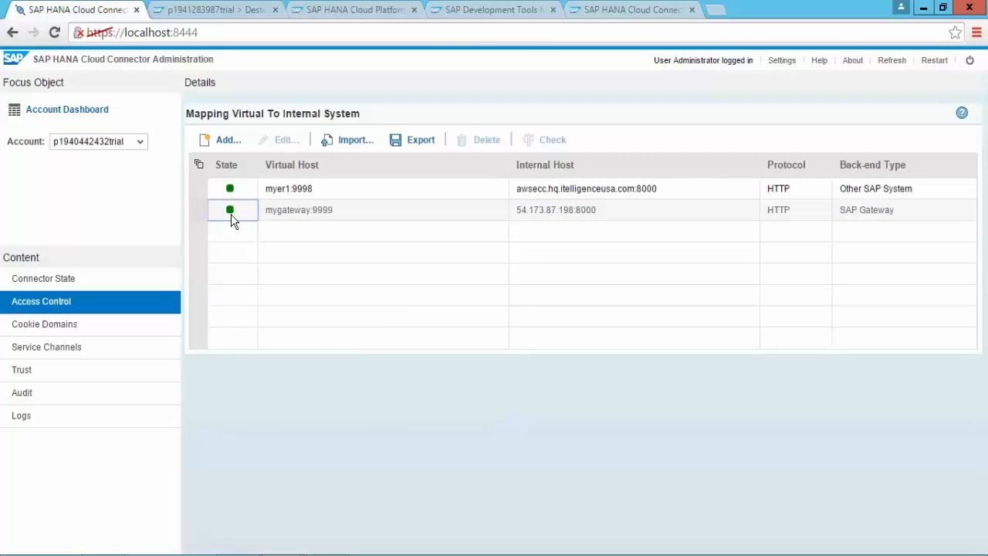
left_click(232, 218)
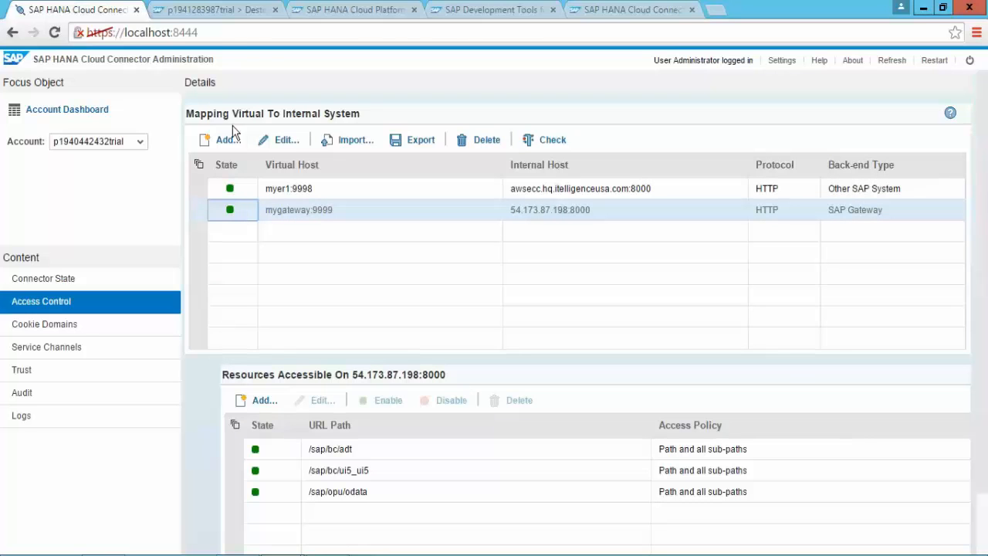
Step: Check the adt, gateway and ui5 destinations, then view the other trial account's Subscriptions
left_click(224, 11)
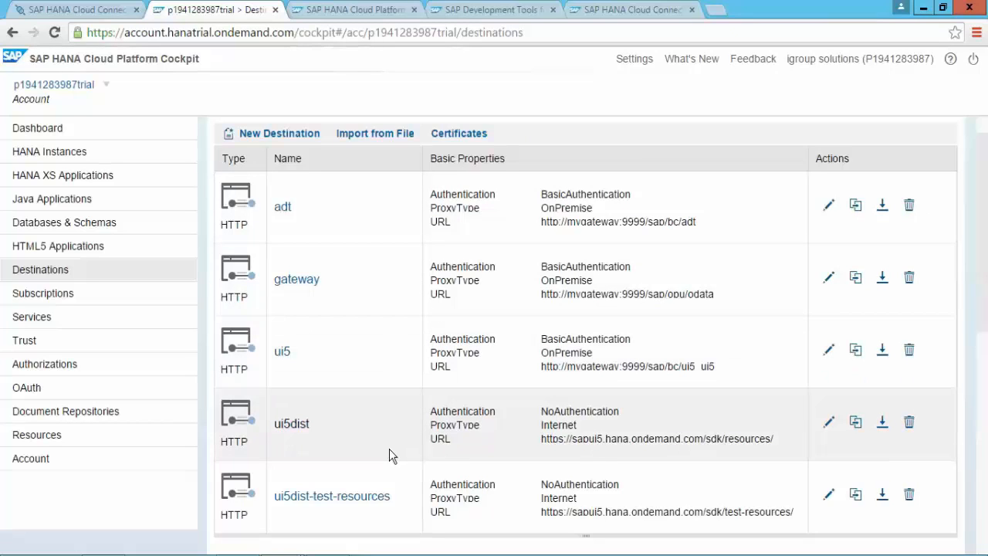
left_click(335, 523)
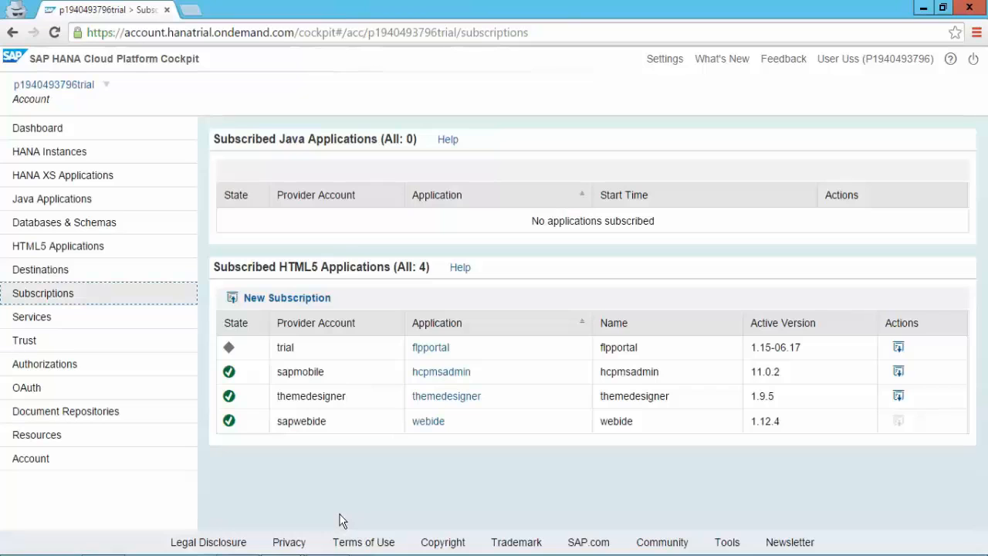
Step: Reload Subscriptions, open the webide subscription, and launch SAP Web IDE from its Application URL
left_click(54, 33)
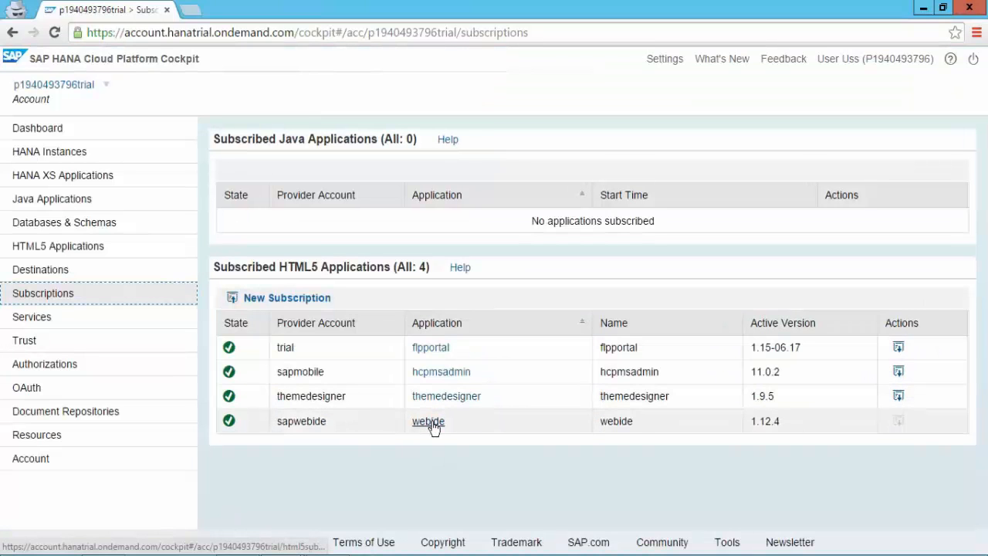
left_click(433, 424)
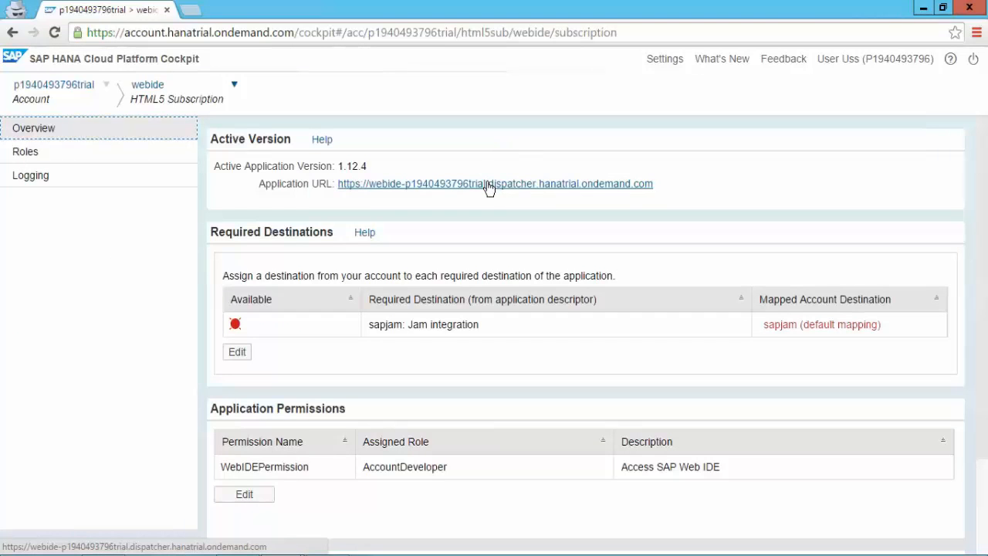
left_click(488, 186)
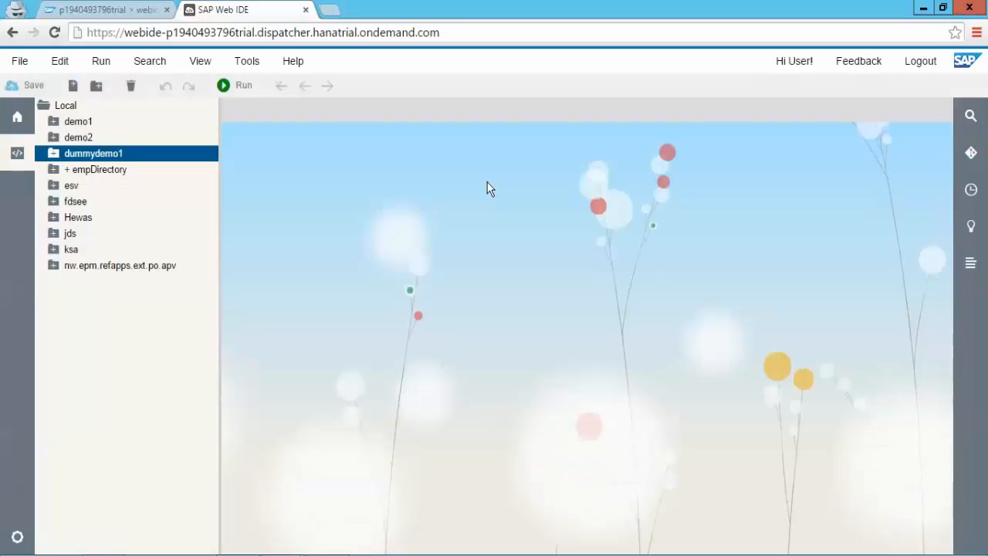
Step: Start a Project from Template using SAP Fiori Master Detail Application and name it SCCDemo
left_click(17, 68)
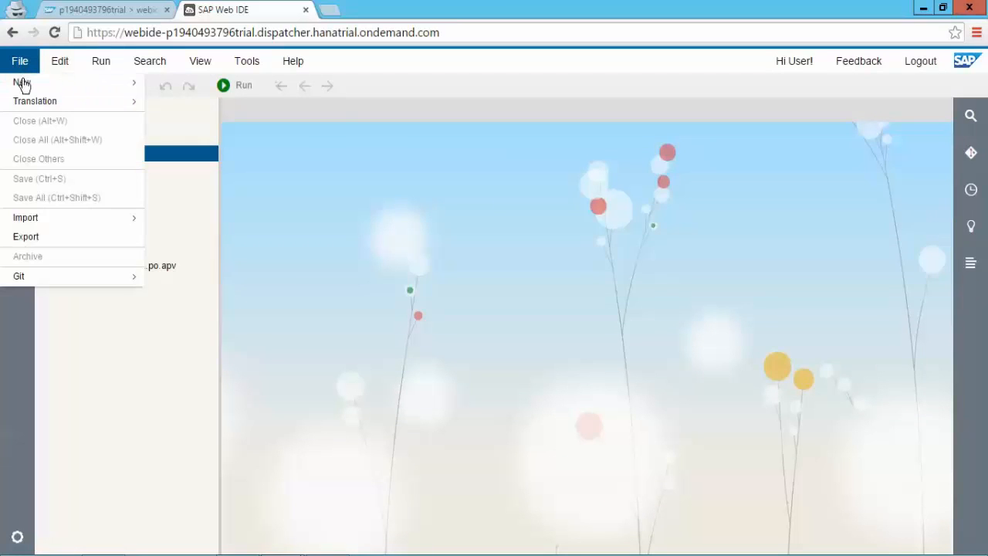
mouse_move(24, 84)
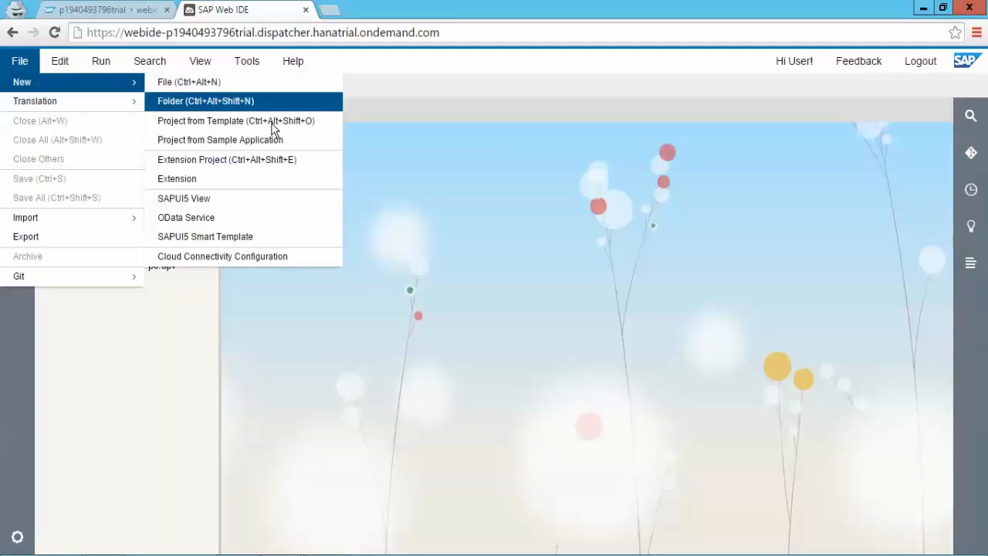
left_click(272, 130)
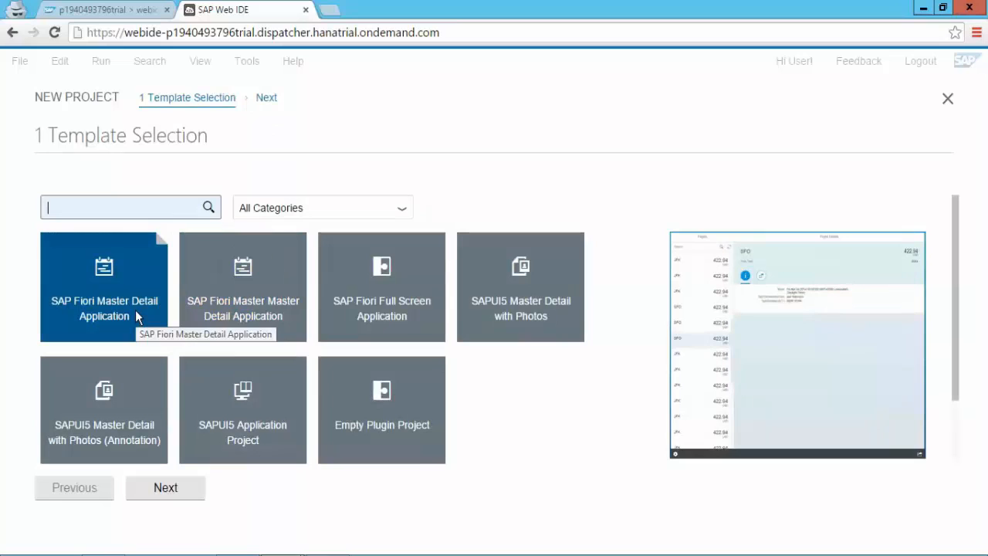
left_click(135, 310)
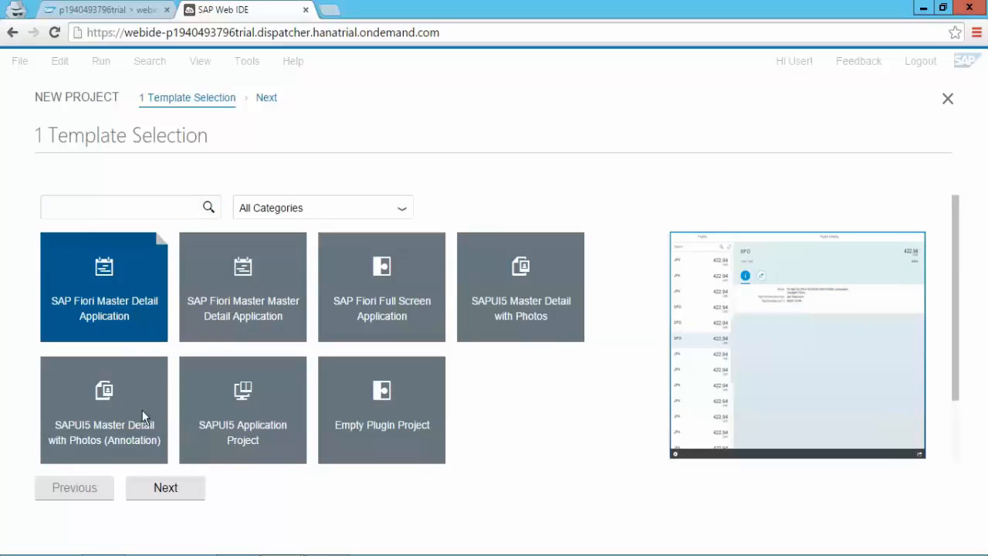
left_click(166, 489)
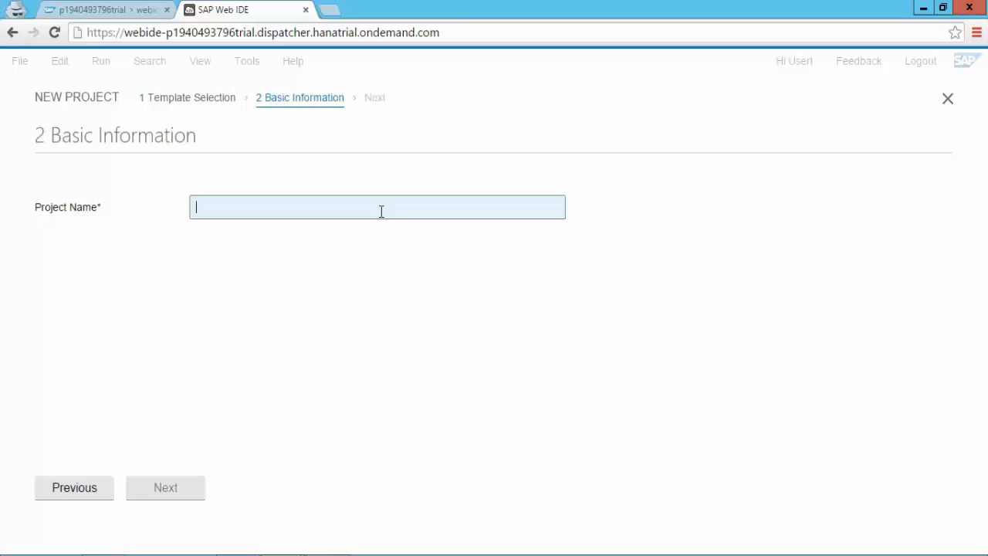
type("SCC")
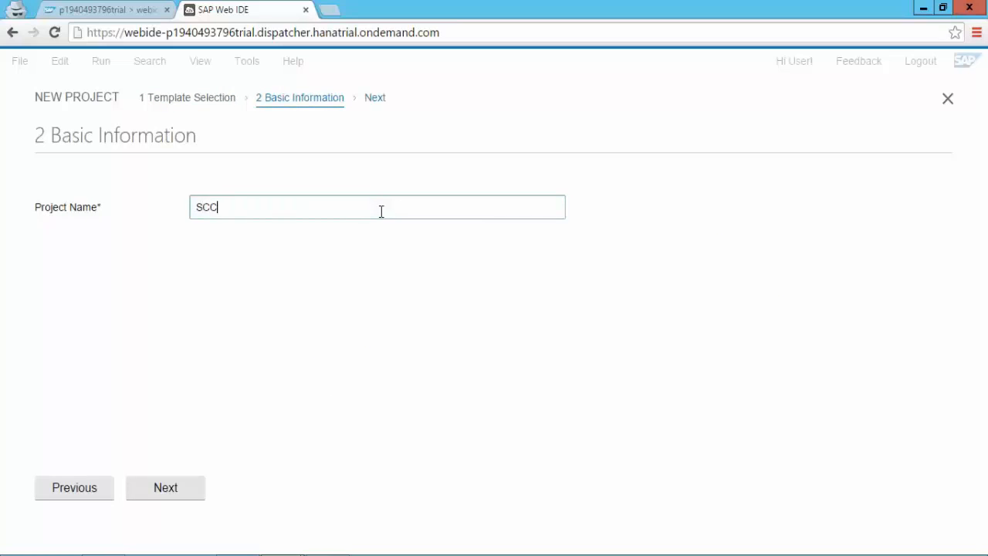
type("Demo")
Step: Continue to Data Connection, choose the fs1 system, and log in with the user name and password
left_click(192, 485)
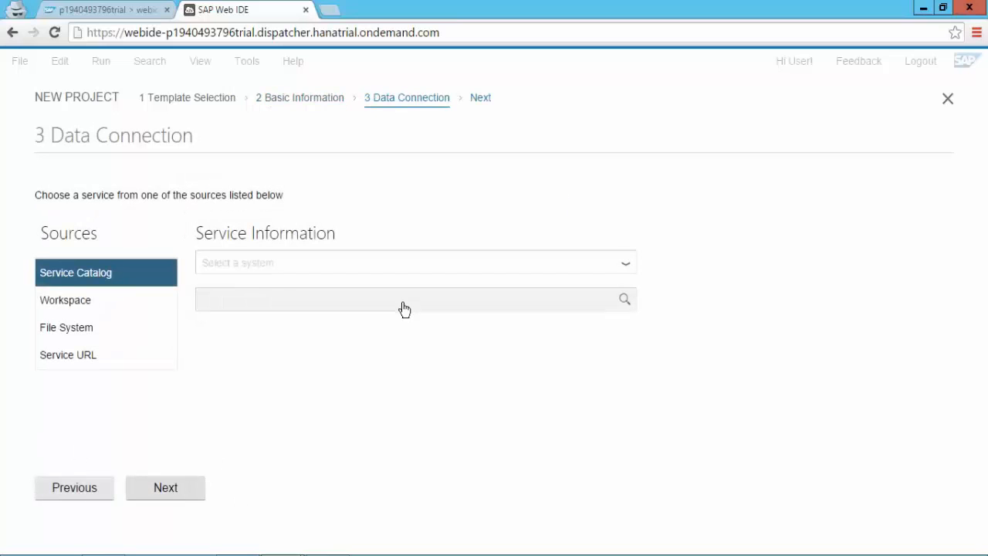
left_click(627, 268)
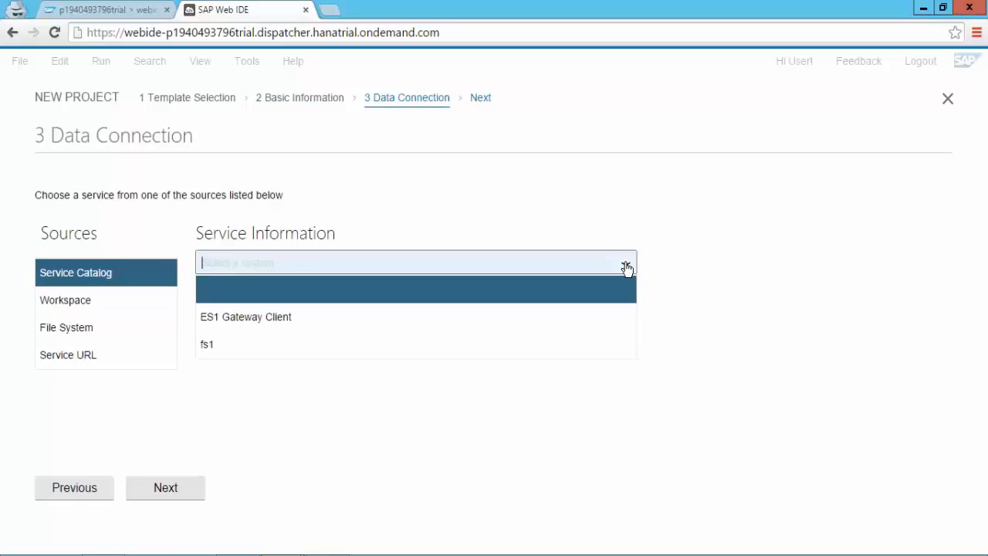
left_click(516, 352)
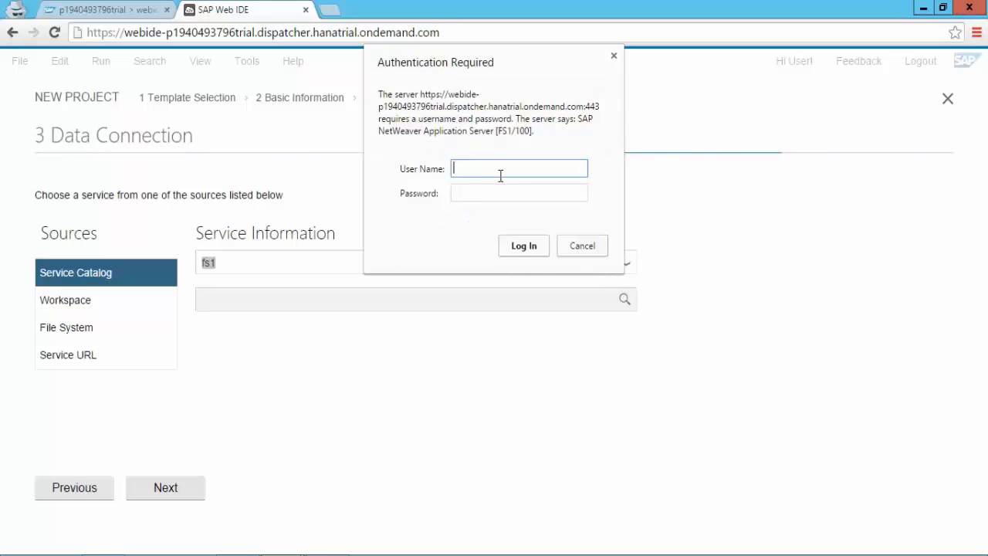
type("in13")
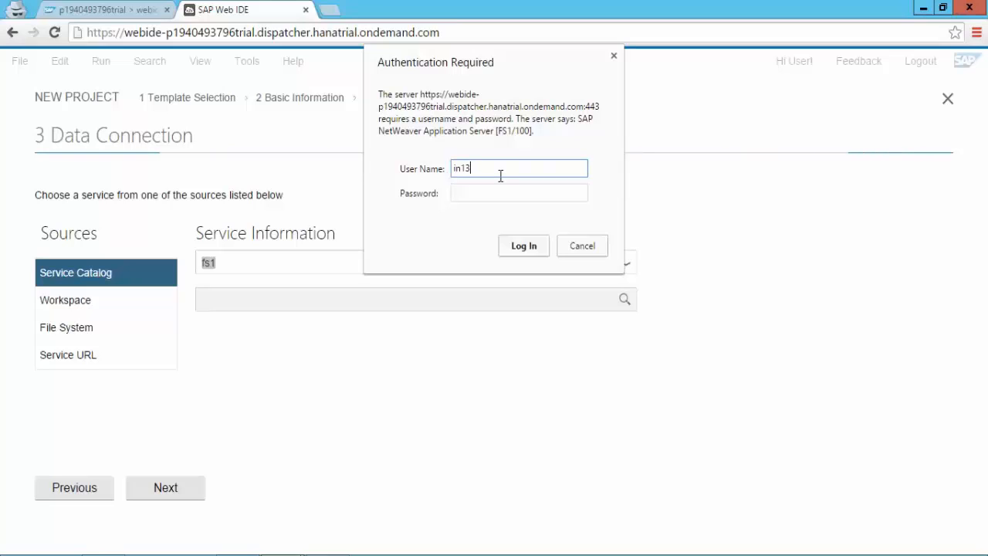
type("885")
key("Tab")
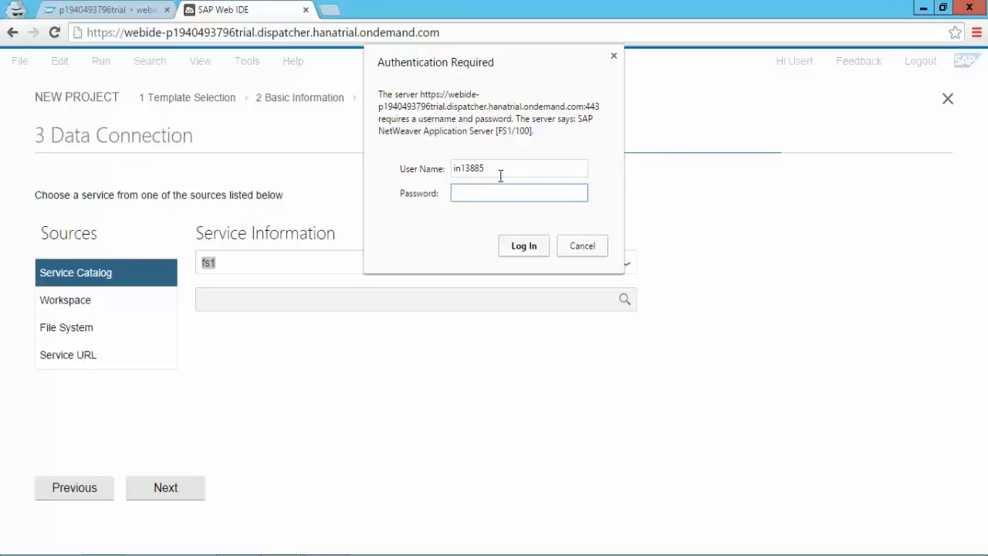
type("********")
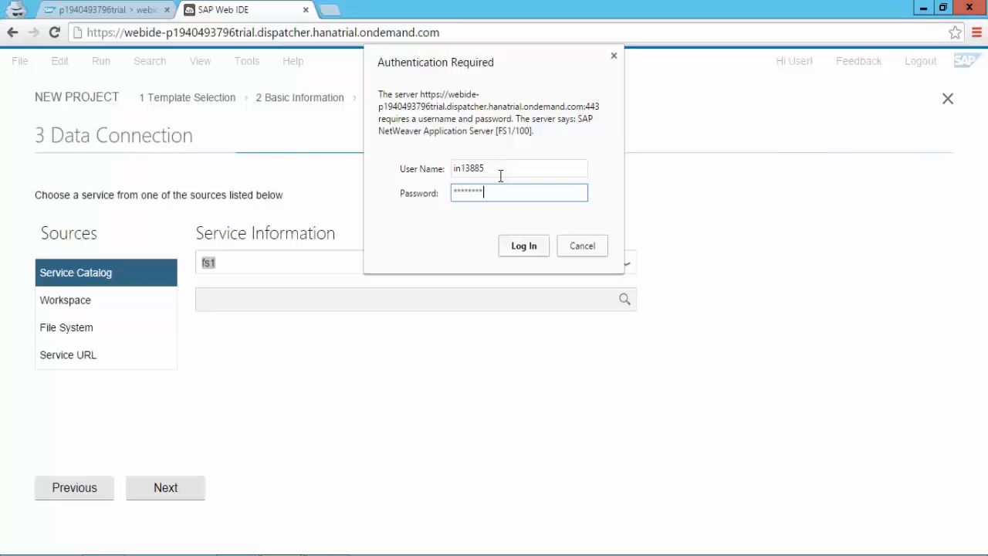
key("Return")
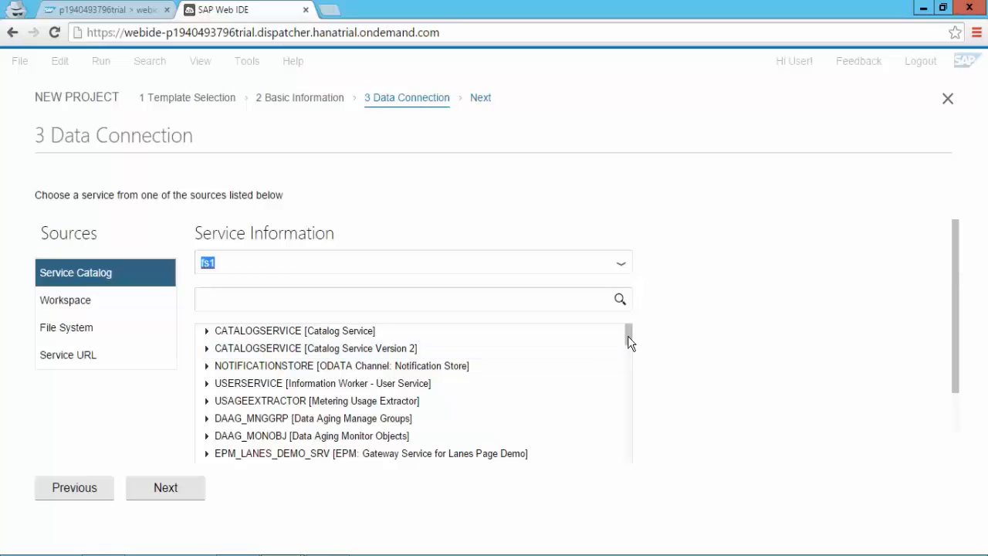
Step: Filter the fs1 service catalog with 'z', inspect ZEMP_DETAIL_SRV, and select ZEMPDIR_SRV
left_click_drag(627, 339, 629, 397)
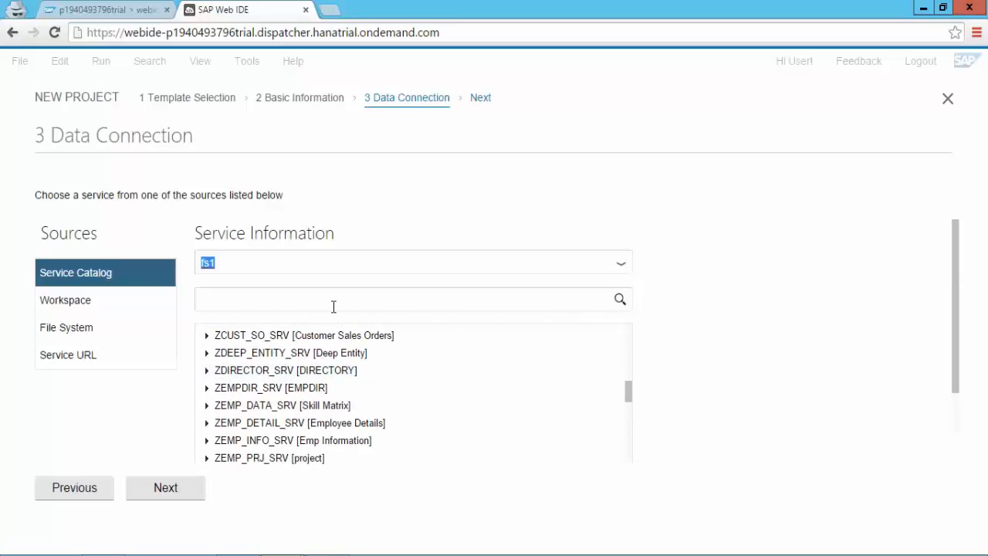
left_click(334, 306)
type("ze")
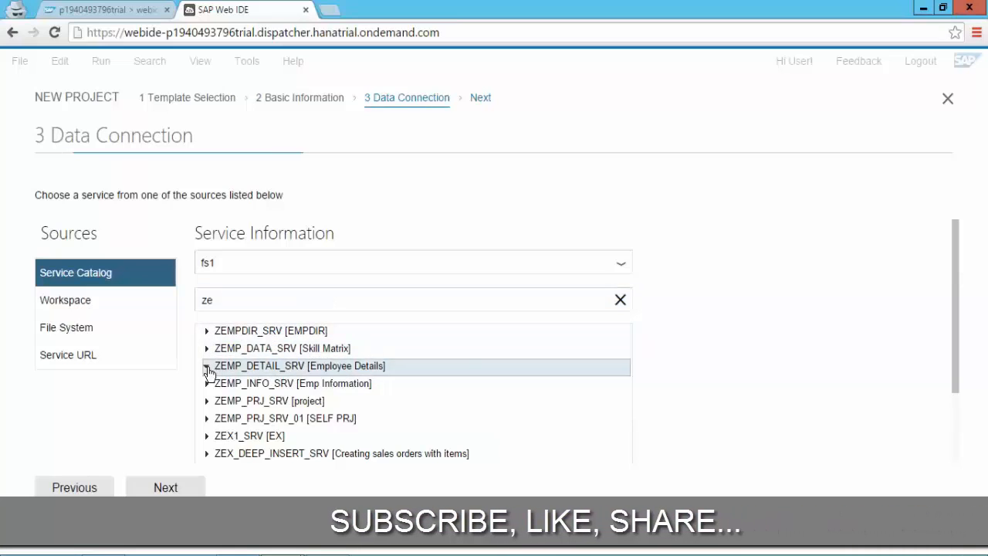
left_click(207, 368)
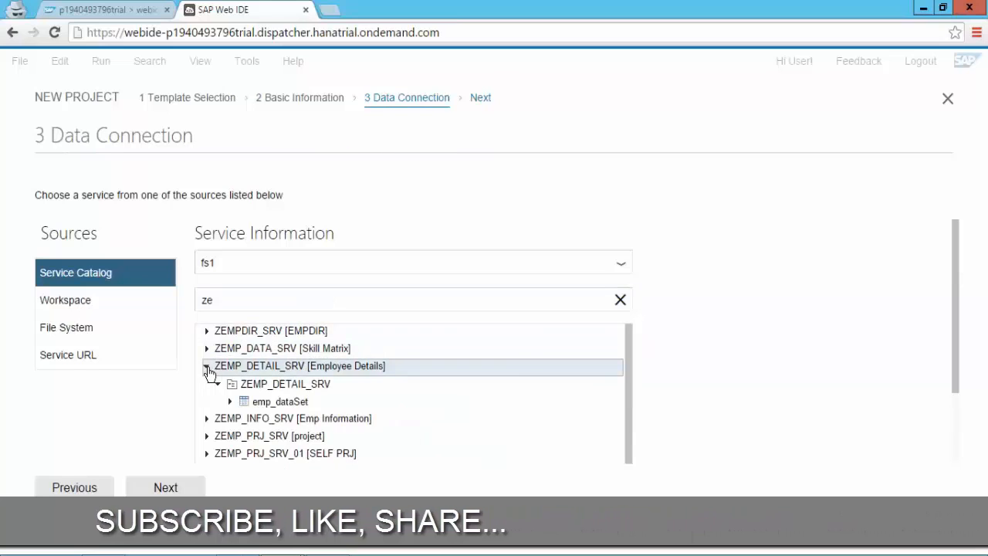
left_click(276, 388)
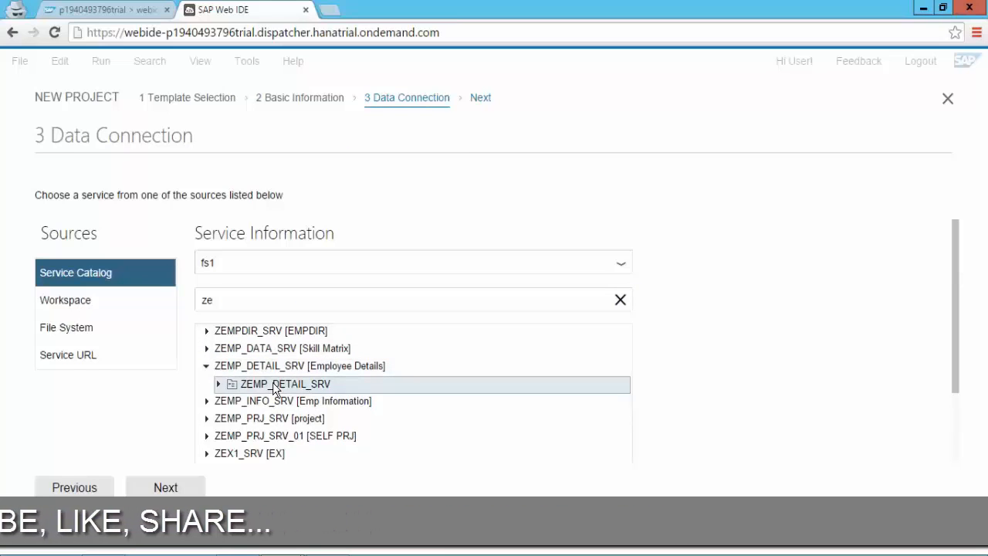
left_click(209, 332)
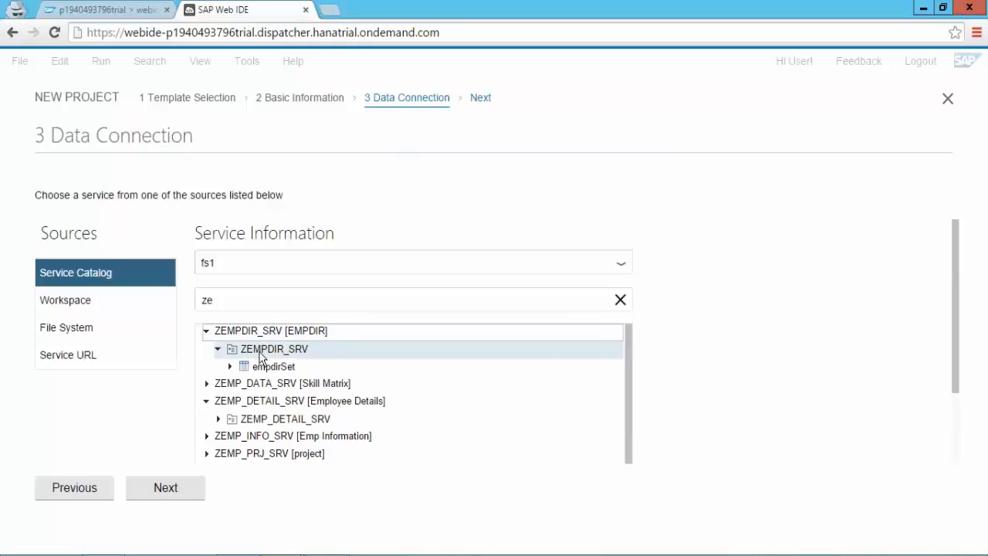
left_click(261, 356)
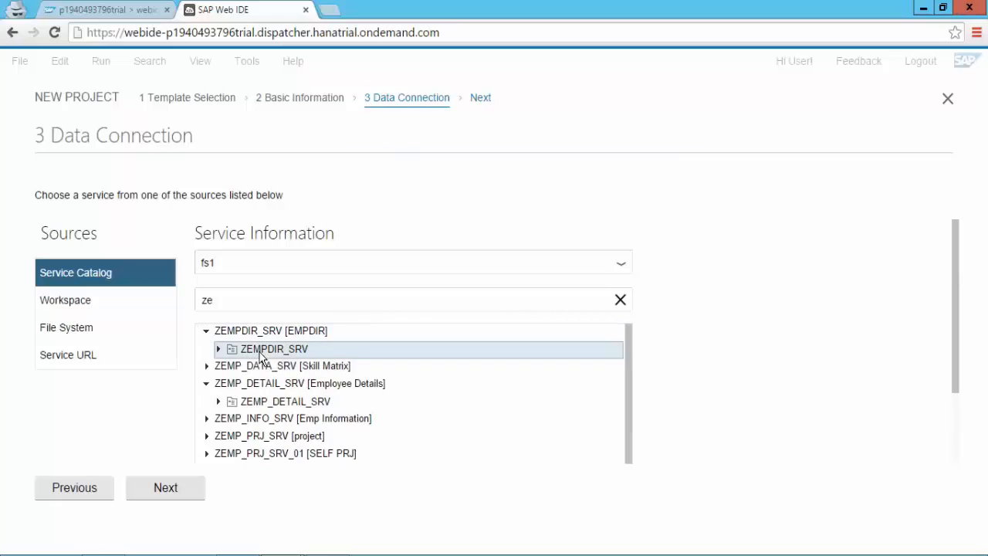
Step: Enter namespace scc and master title Employee Master, then go back to Data Connection
left_click(179, 488)
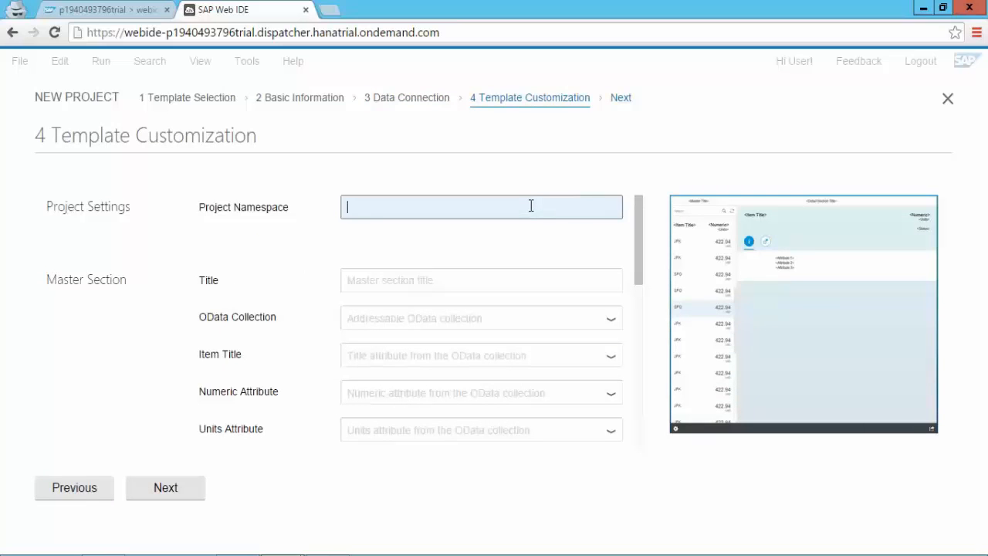
left_click(531, 205)
type("scc")
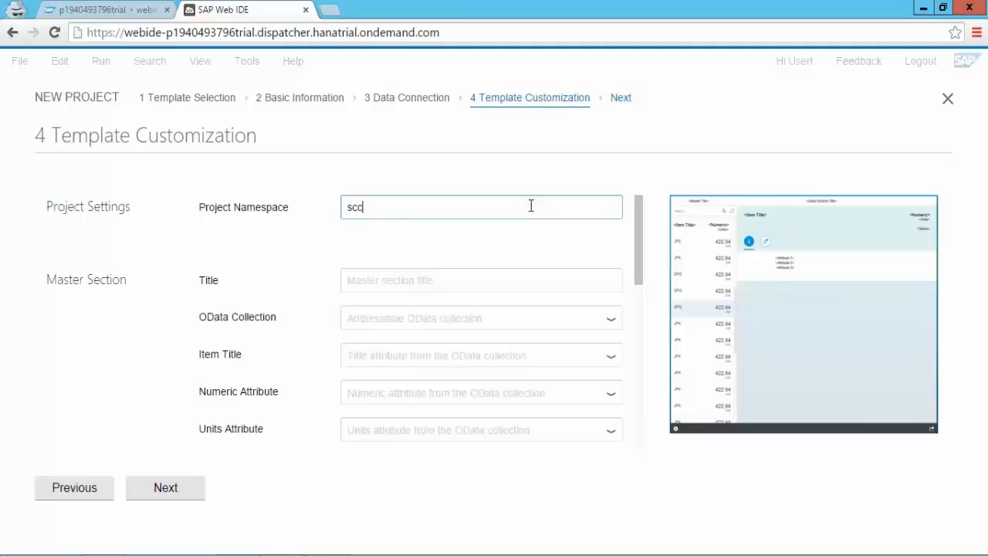
left_click(510, 278)
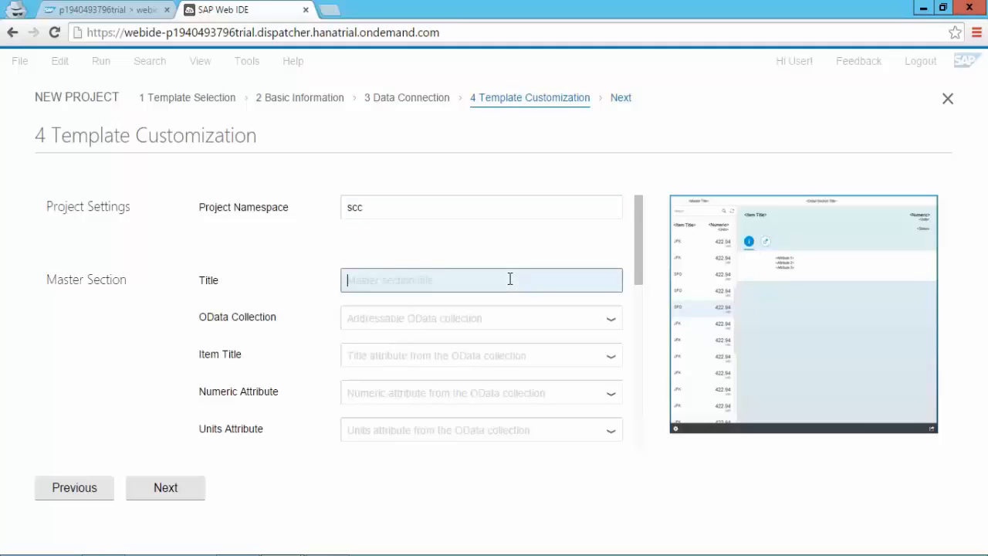
type("Employ")
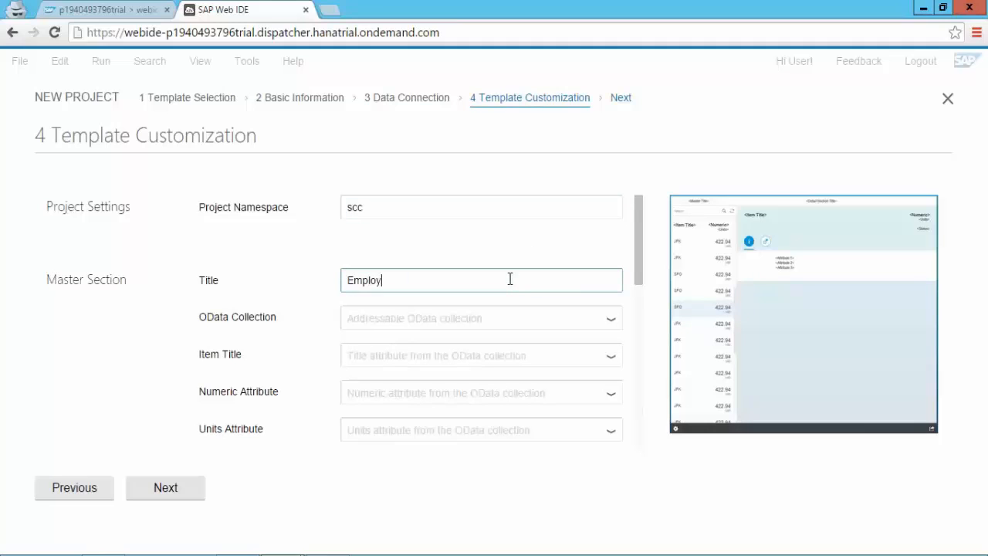
type("ee Master")
left_click(612, 325)
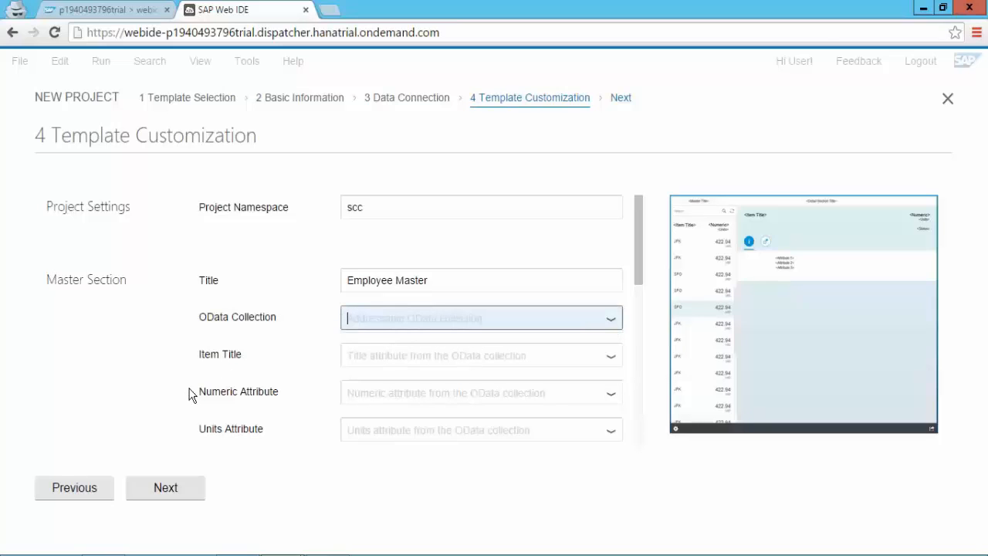
left_click(88, 491)
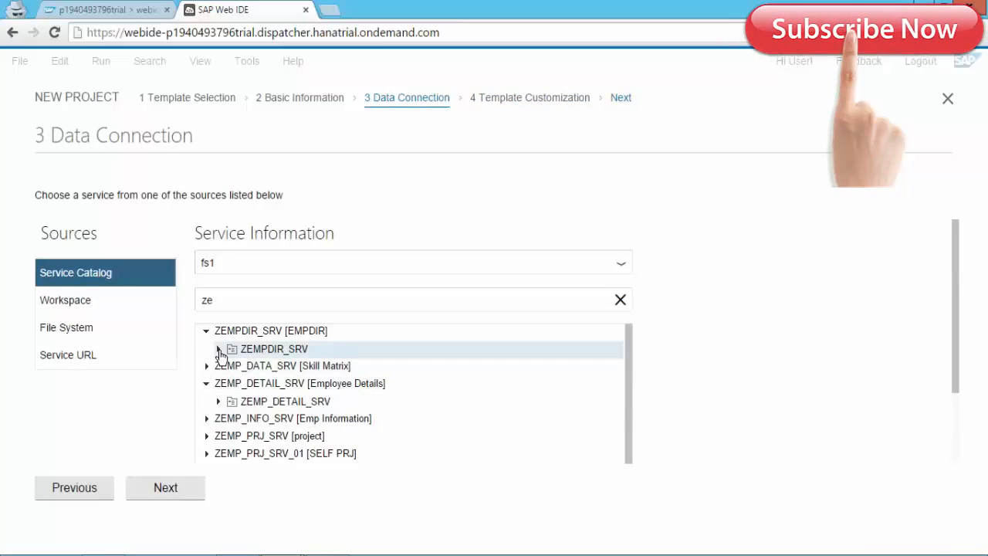
Step: Expand ZEMPDIR_SRV and inspect the fields of its empdirSet entity set
left_click(219, 350)
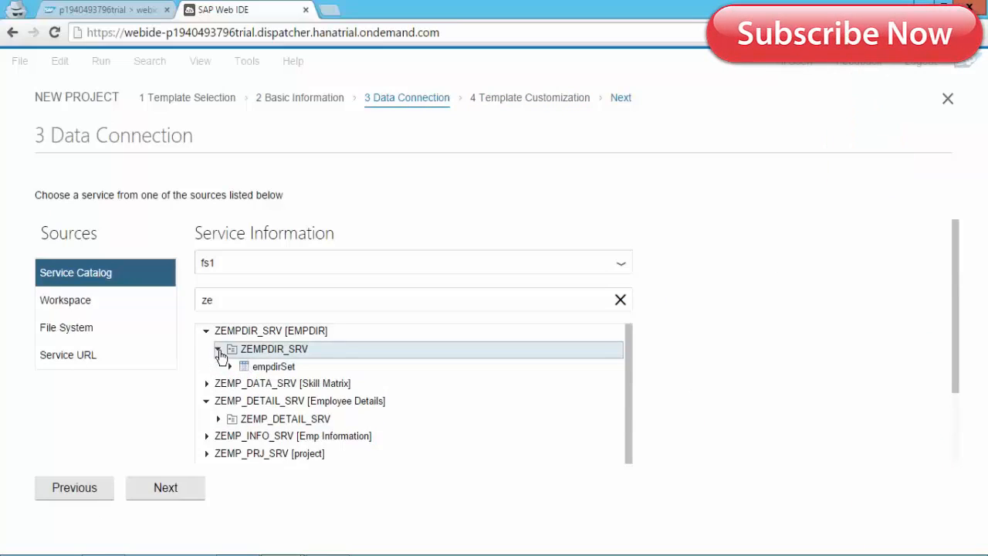
left_click(279, 370)
double_click(279, 370)
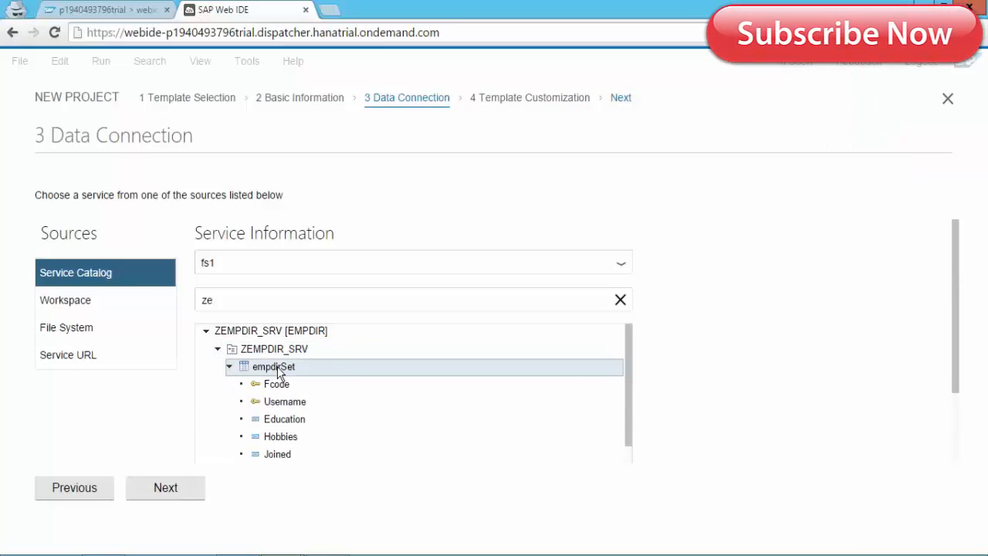
left_click_drag(627, 389, 636, 466)
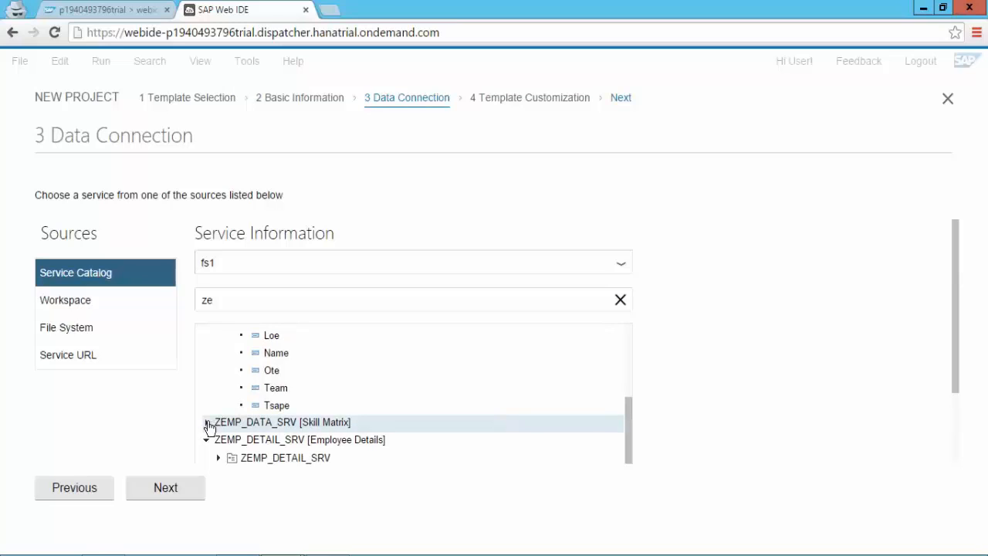
Step: Select the ZEMP_DATA_SRV Skill Matrix service and review its Create_EmpSet collection fields
left_click(207, 424)
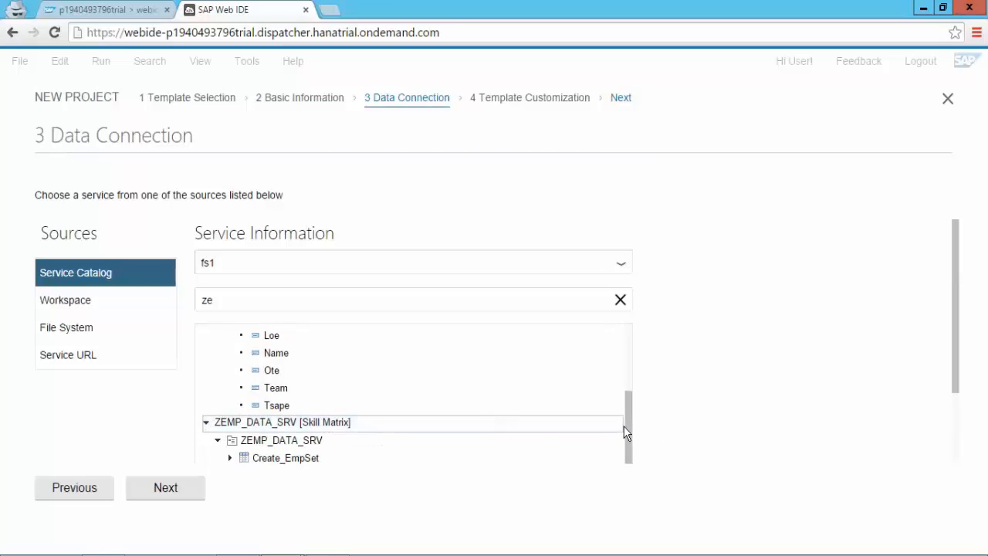
left_click_drag(628, 433, 631, 462)
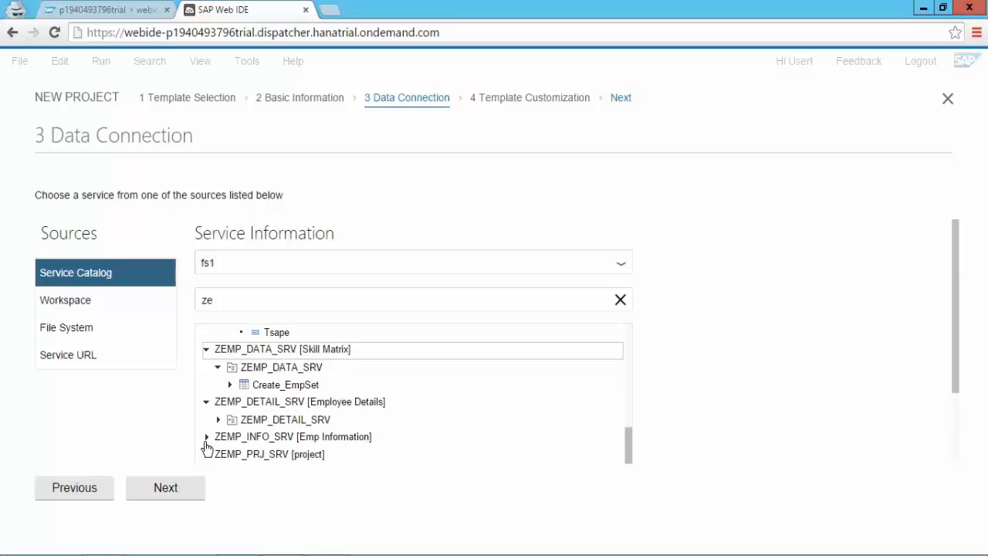
left_click(229, 385)
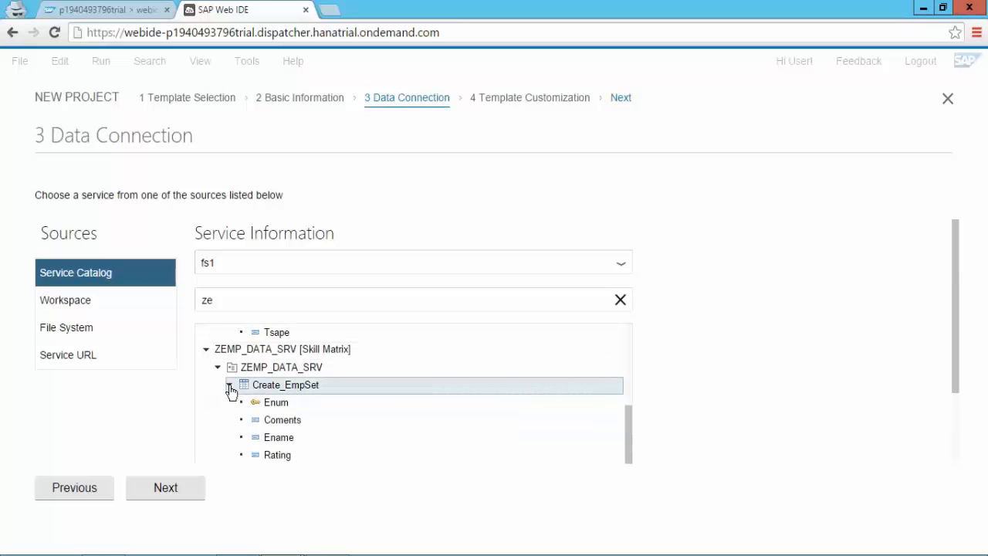
mouse_move(631, 435)
left_mouse_down()
mouse_move(629, 454)
mouse_move(630, 437)
left_mouse_up()
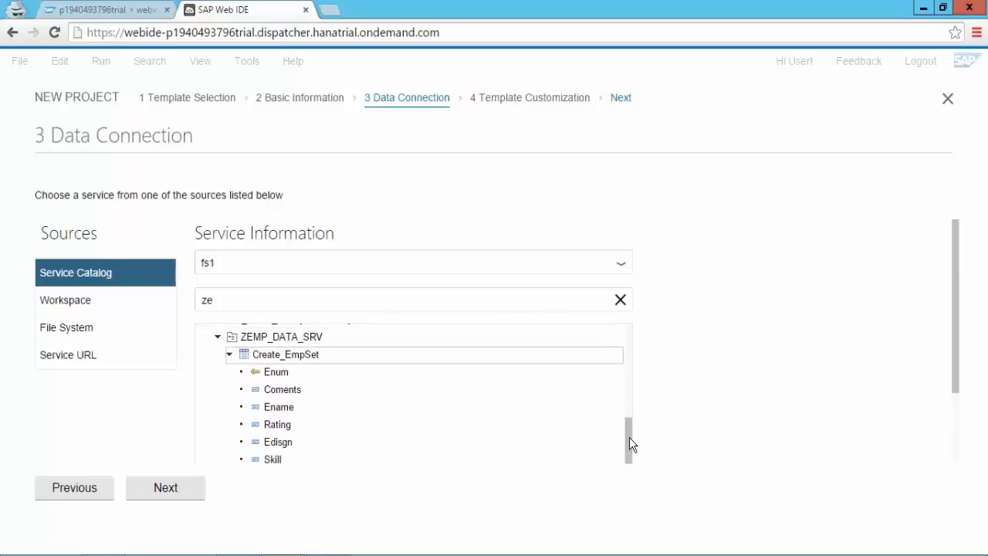
left_click(271, 366)
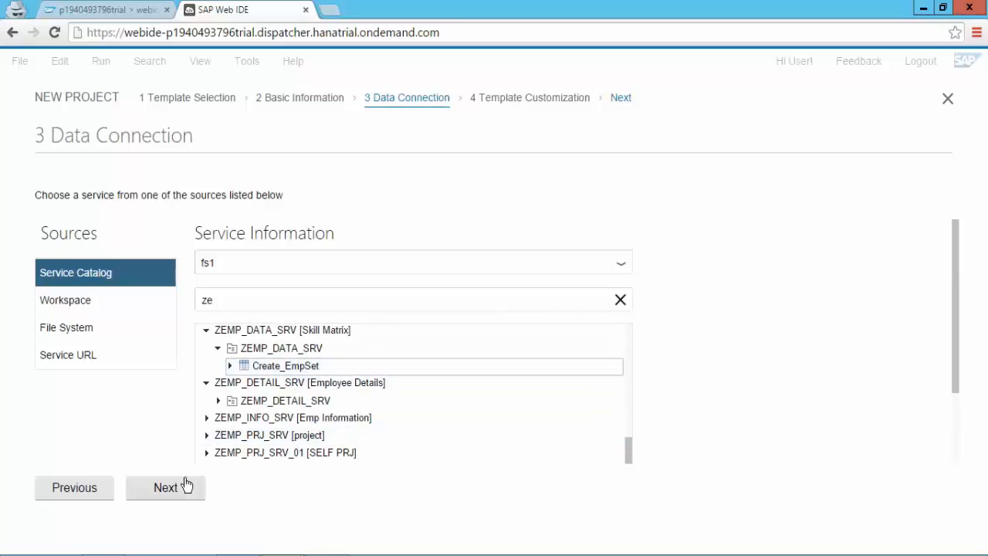
left_click(283, 372)
left_click(283, 373)
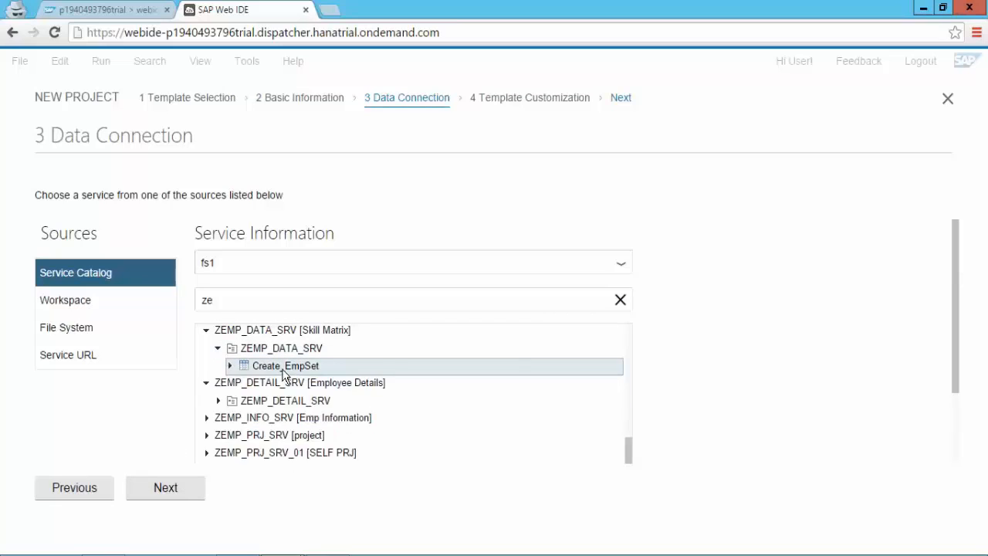
left_click(282, 372)
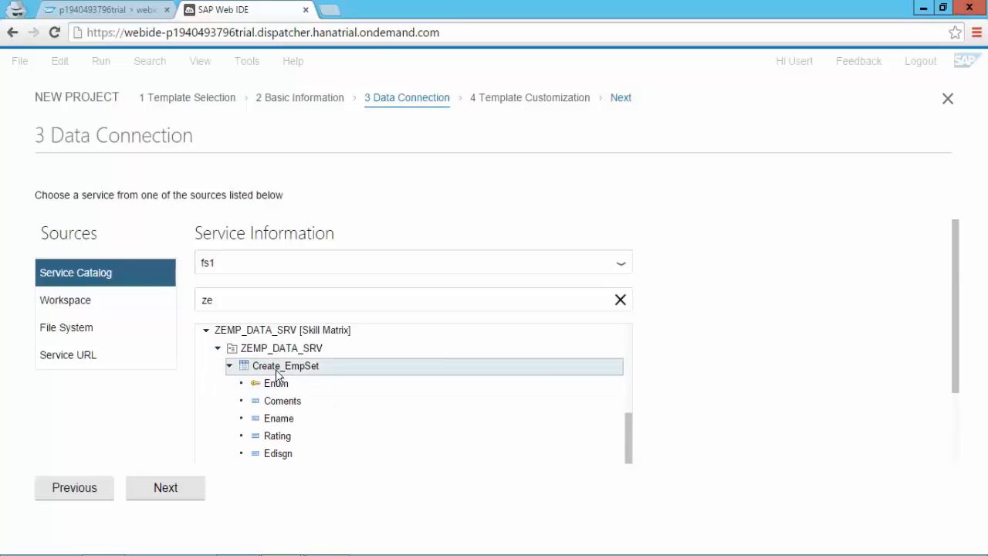
left_click(276, 367)
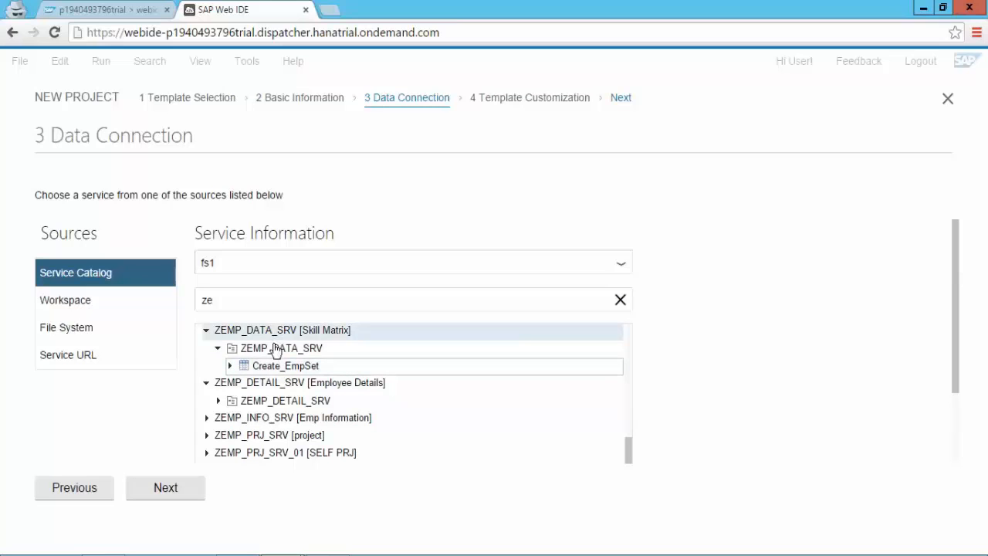
left_click(278, 348)
left_click(275, 349)
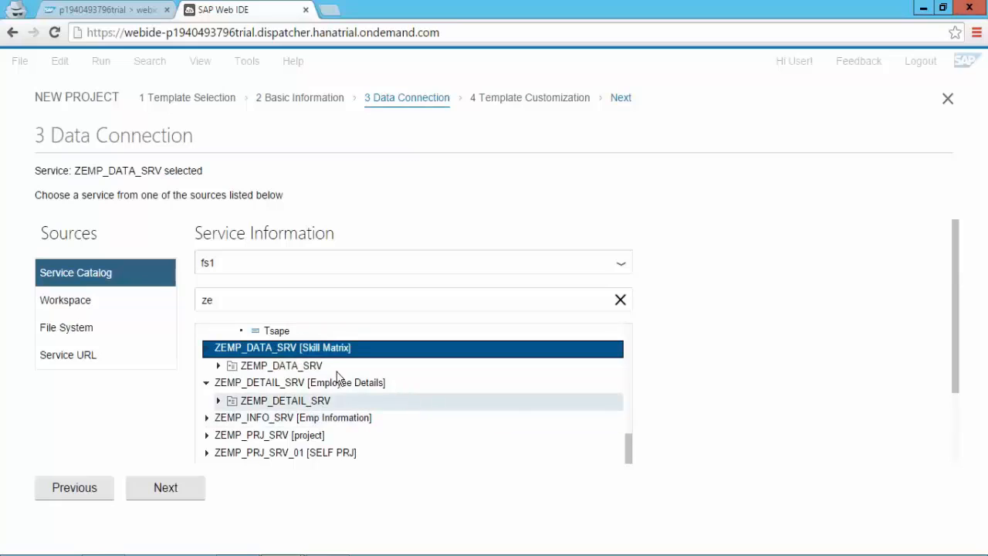
left_click(281, 366)
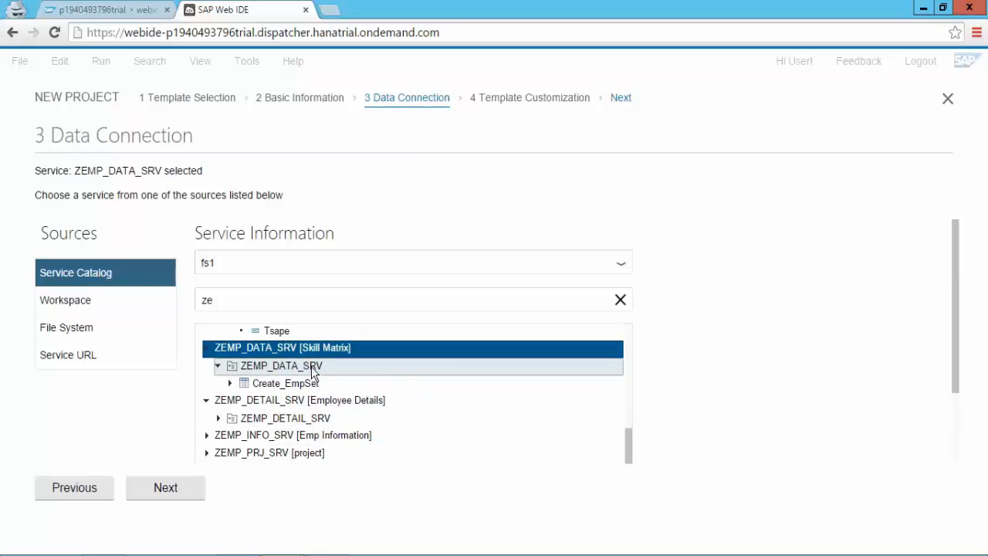
Step: Set the project namespace to SCC and the master title to Employee Master
left_click(167, 487)
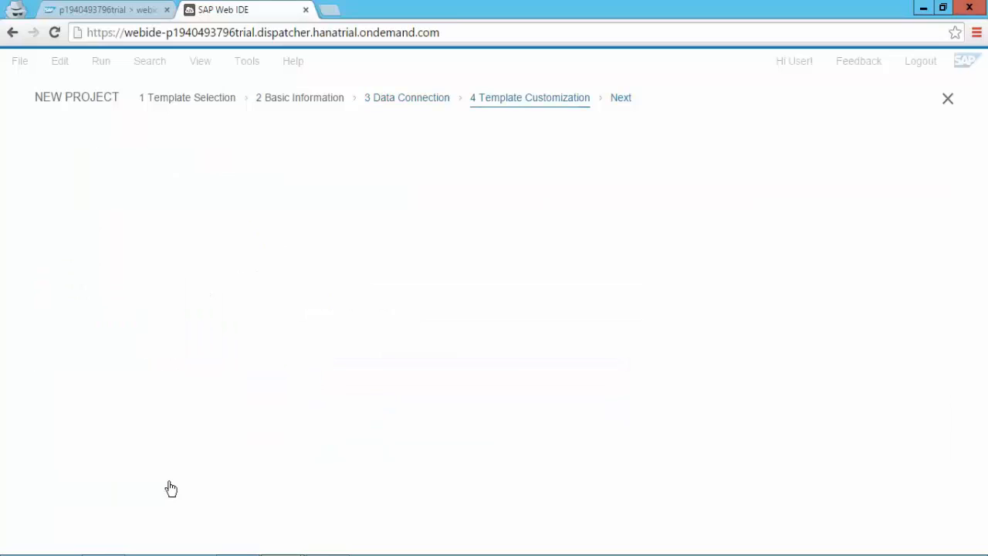
left_click(467, 211)
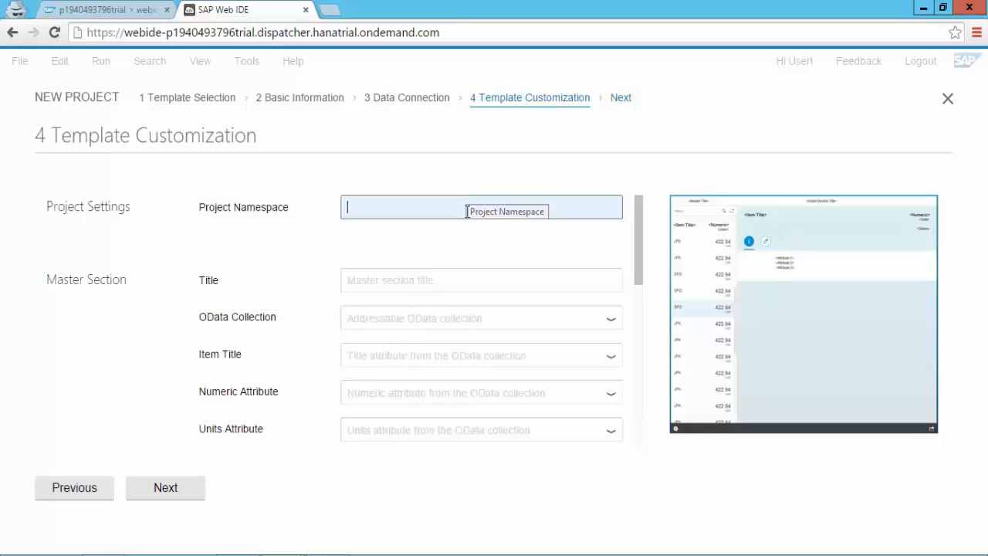
type("SCC")
key("Tab")
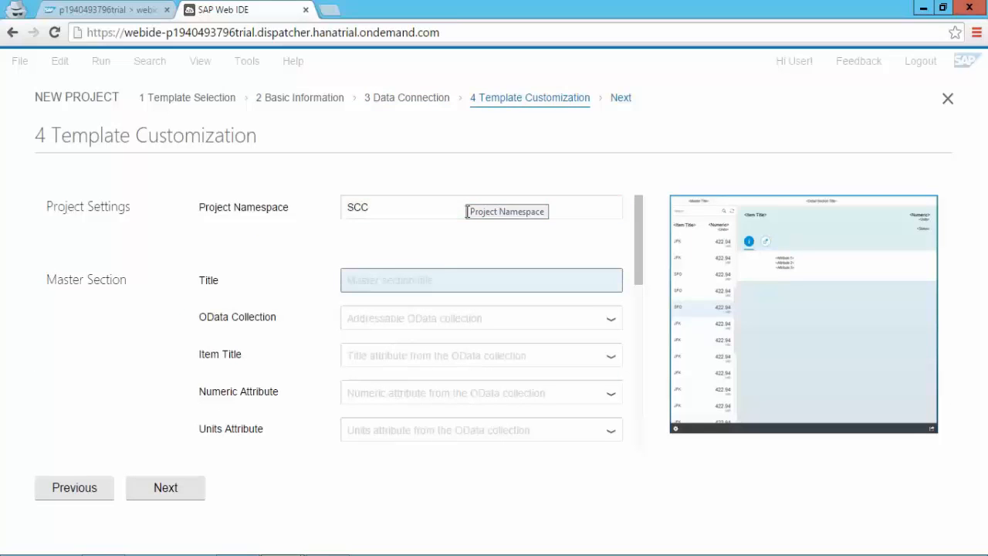
type("M")
key("BackSpace")
type("E")
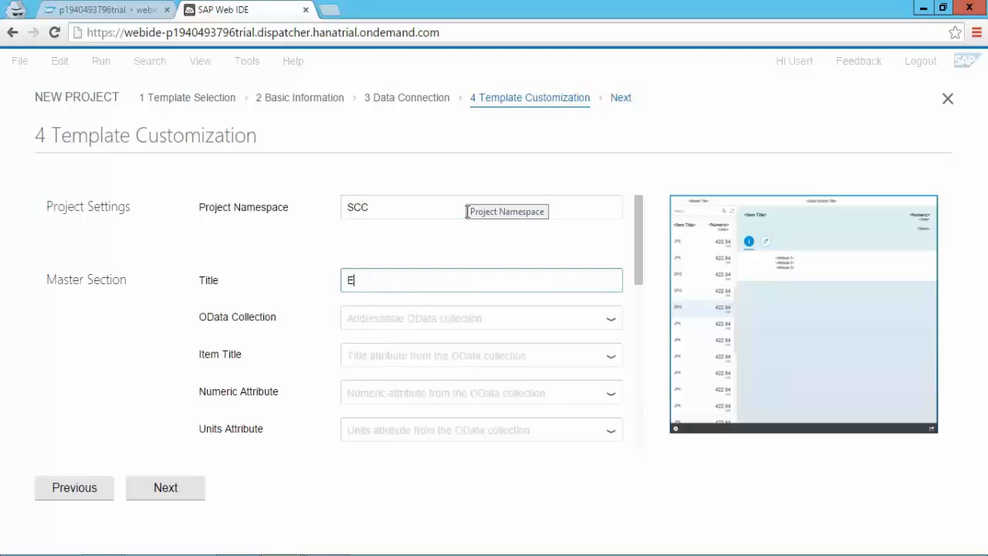
type("mployee Master")
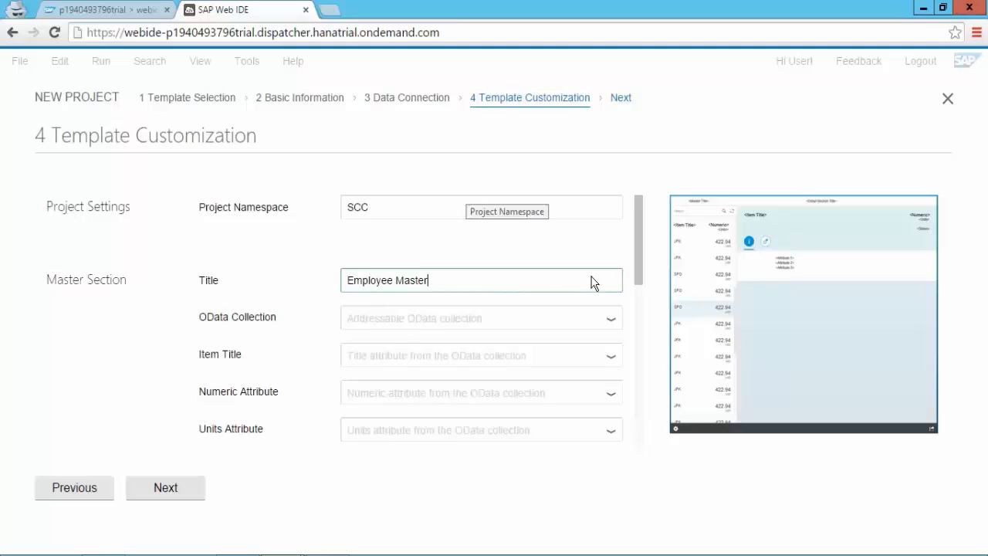
Step: Choose Create_EmpSet as the master OData collection and Enum as the item title
left_click(611, 319)
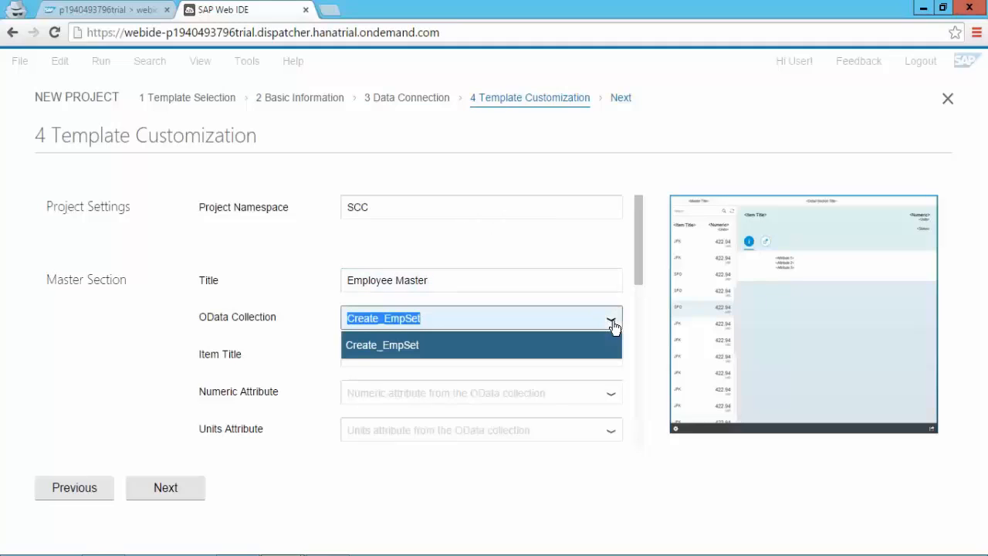
left_click(439, 349)
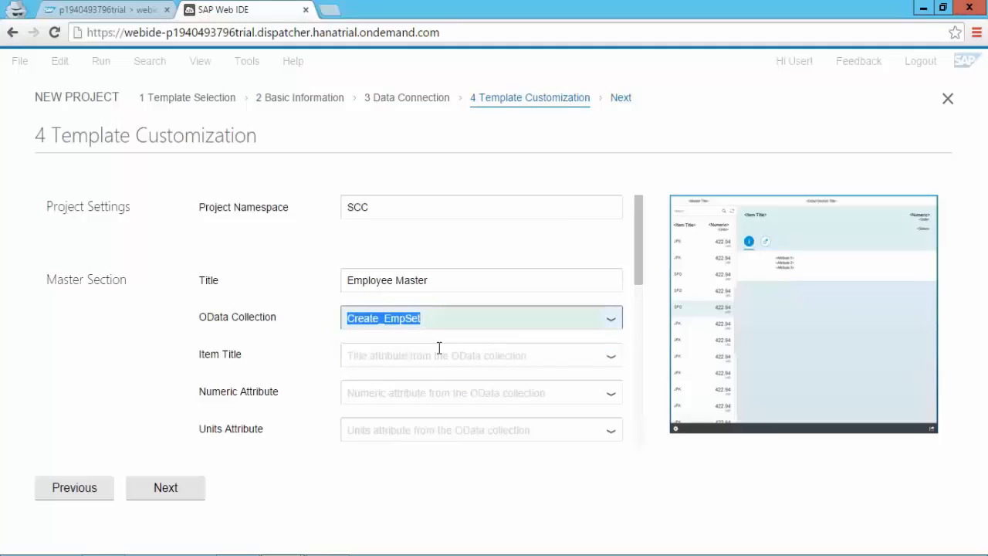
left_click(552, 360)
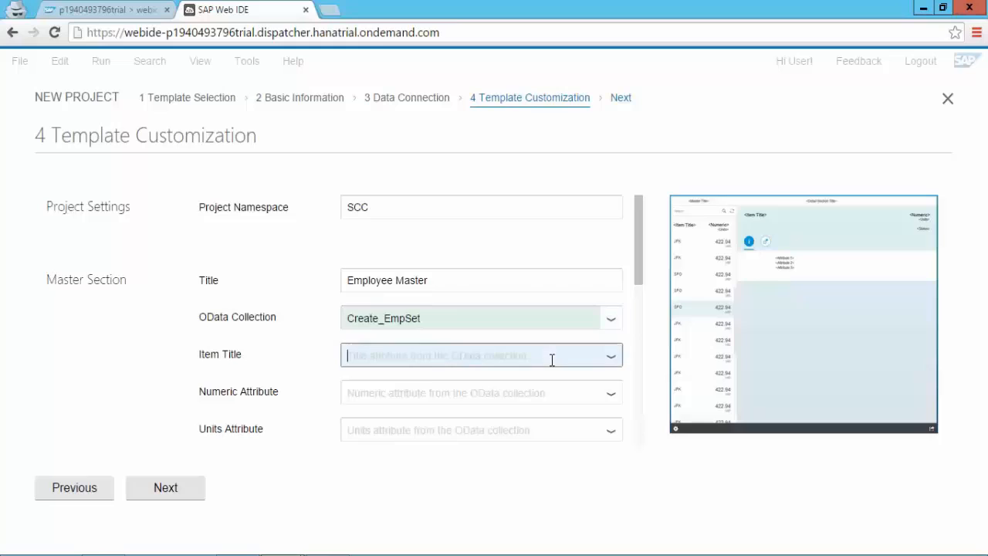
left_click(613, 359)
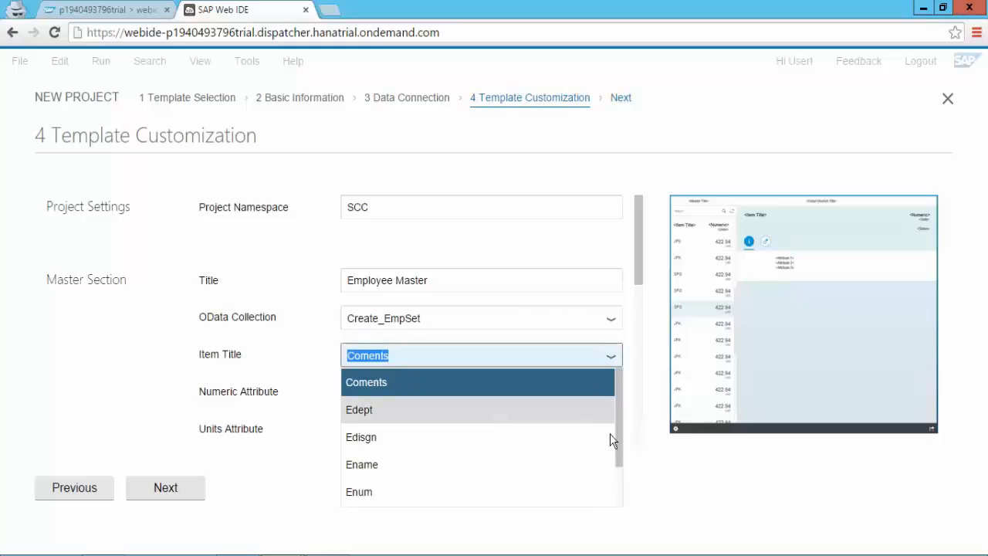
left_click(485, 497)
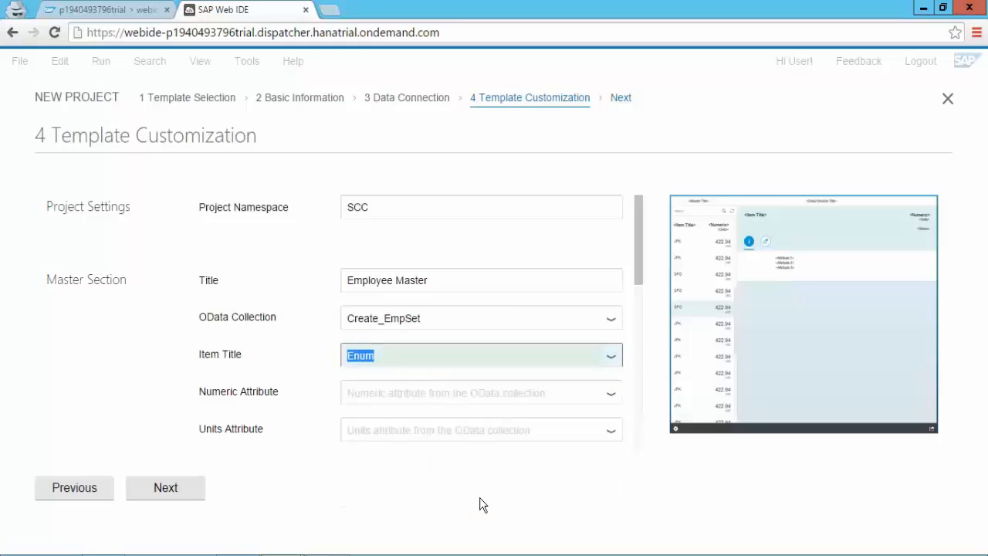
scroll(644, 309, "down", 2)
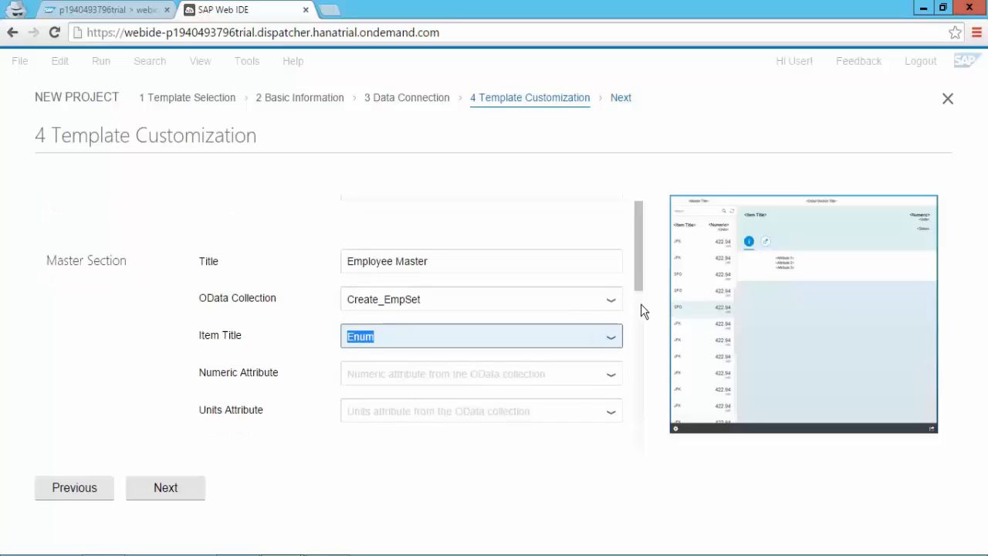
Step: Title the detail section Employee Detail SCC and set its status attribute to Ename
scroll(640, 346, "down", 4)
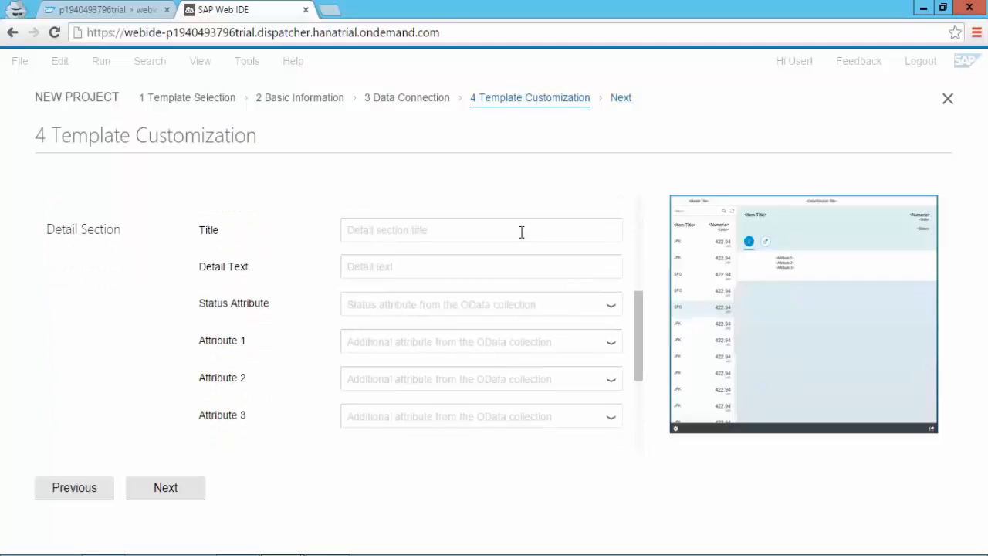
left_click(522, 231)
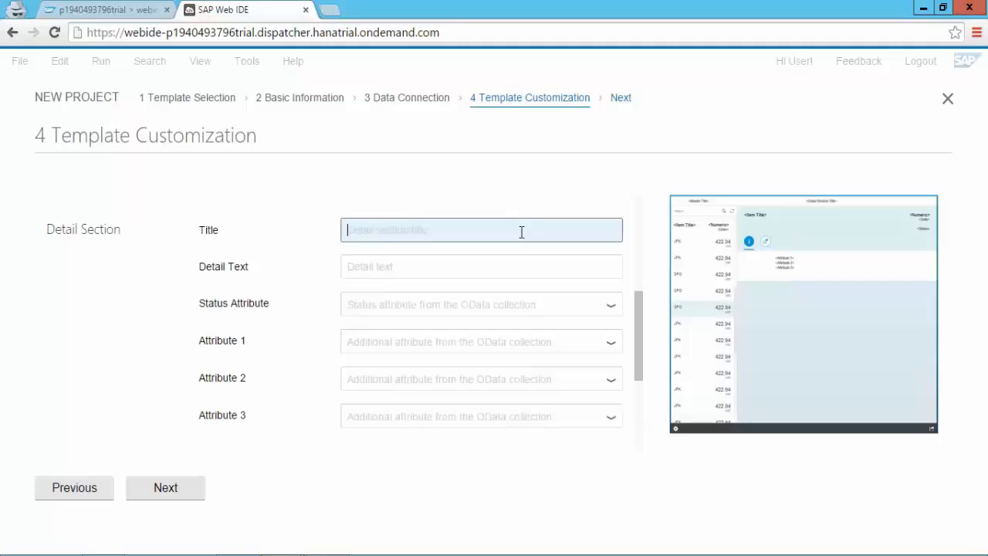
type("Employee")
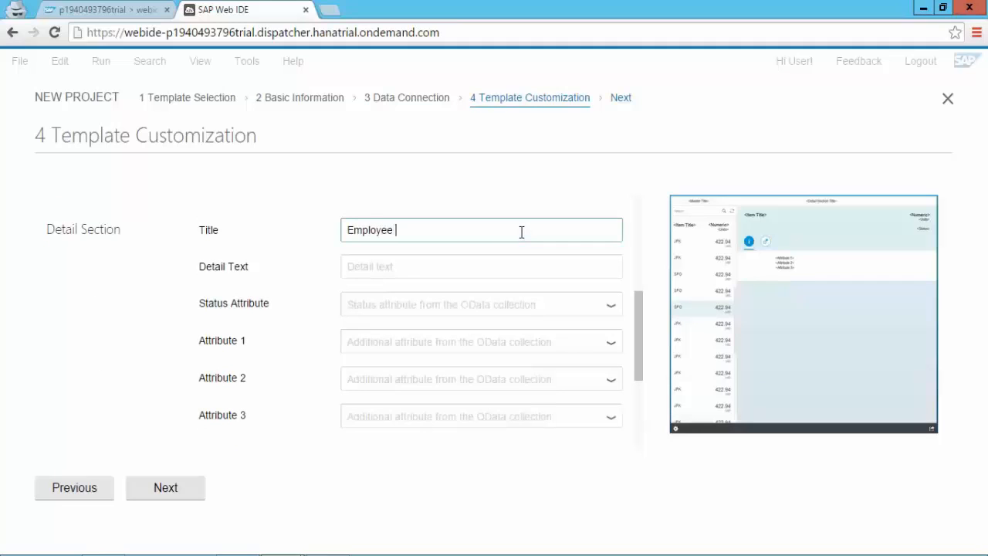
type(" Detail SCC")
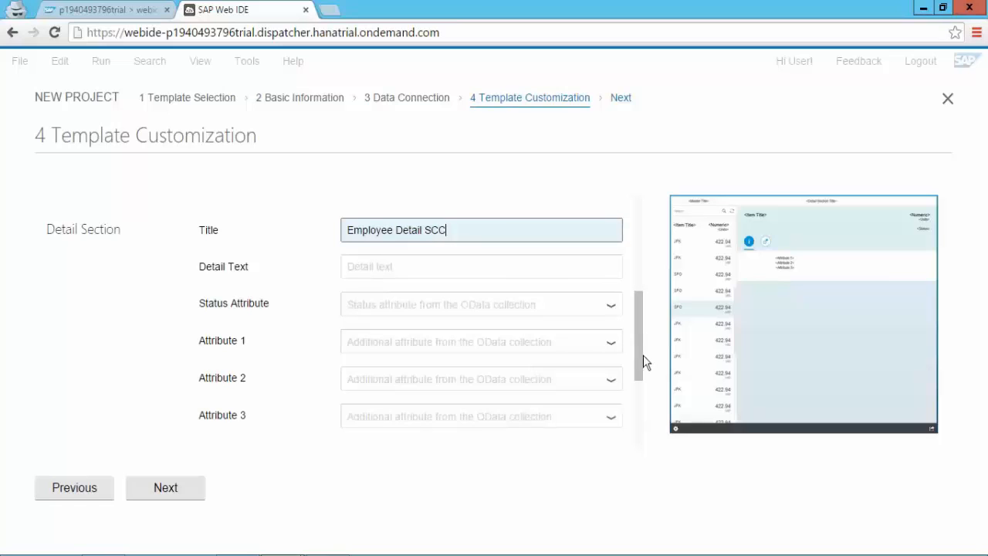
left_click_drag(643, 355, 651, 406)
scroll(639, 317, "up", 3)
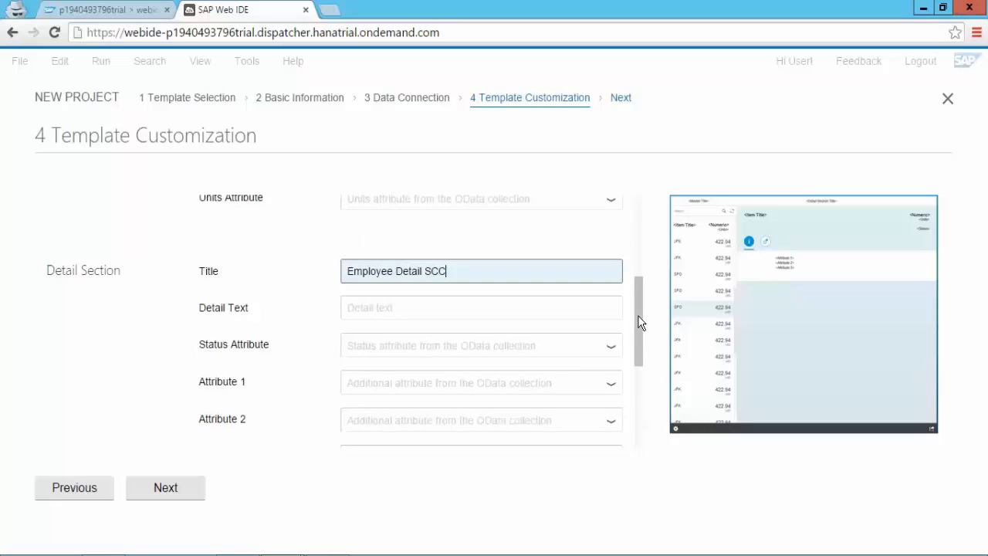
left_click(614, 361)
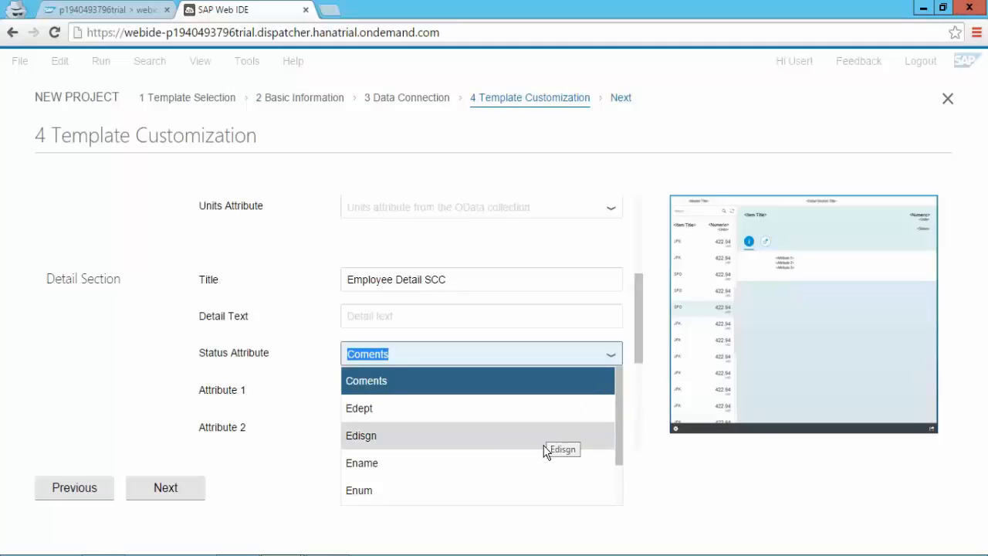
left_click(540, 467)
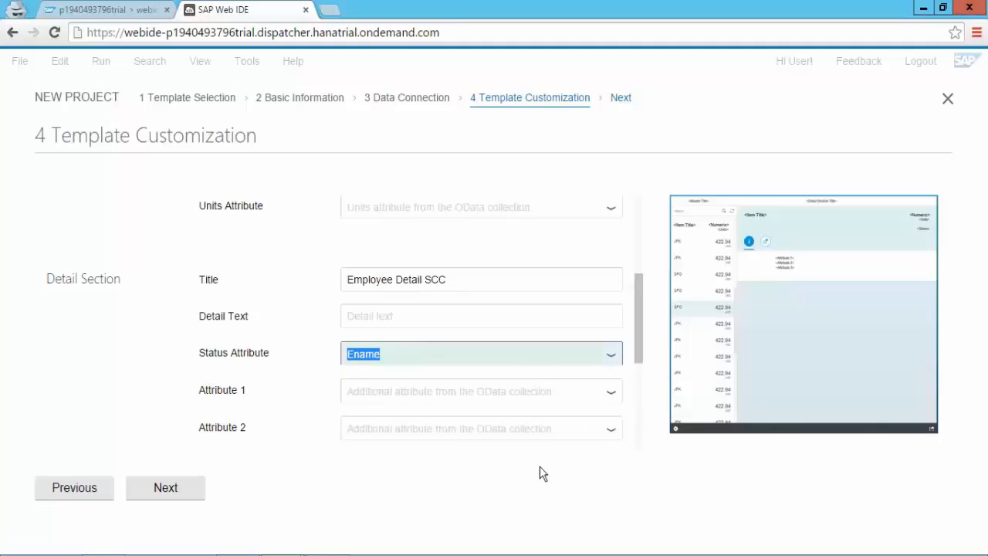
Step: Set detail attributes 1–3 to Edisgn, Edept and Skill
left_click(612, 400)
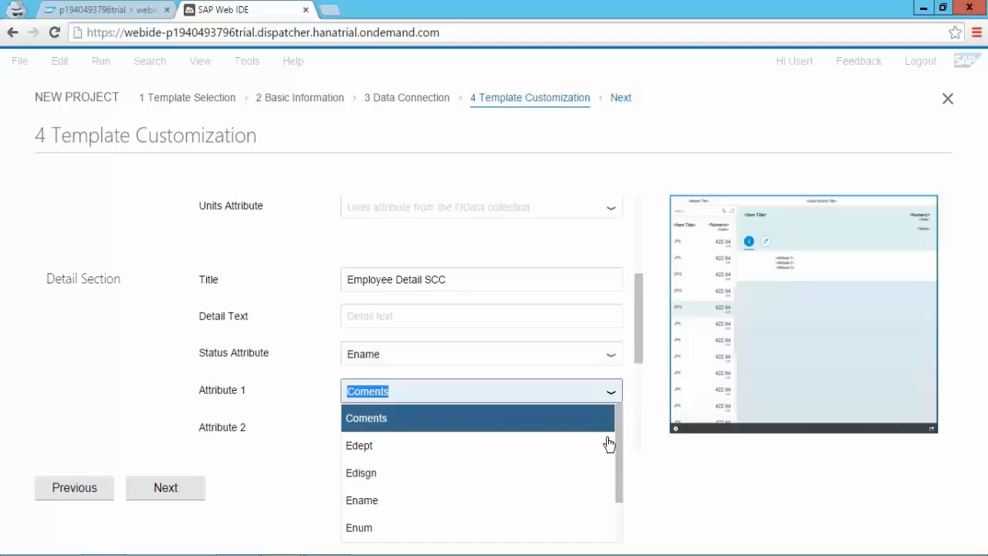
left_click(566, 478)
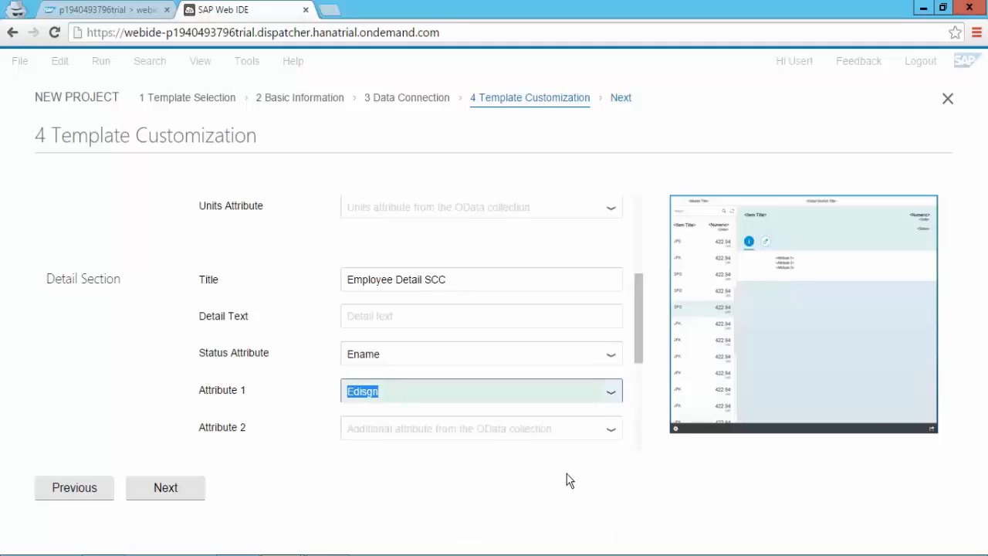
left_click(611, 435)
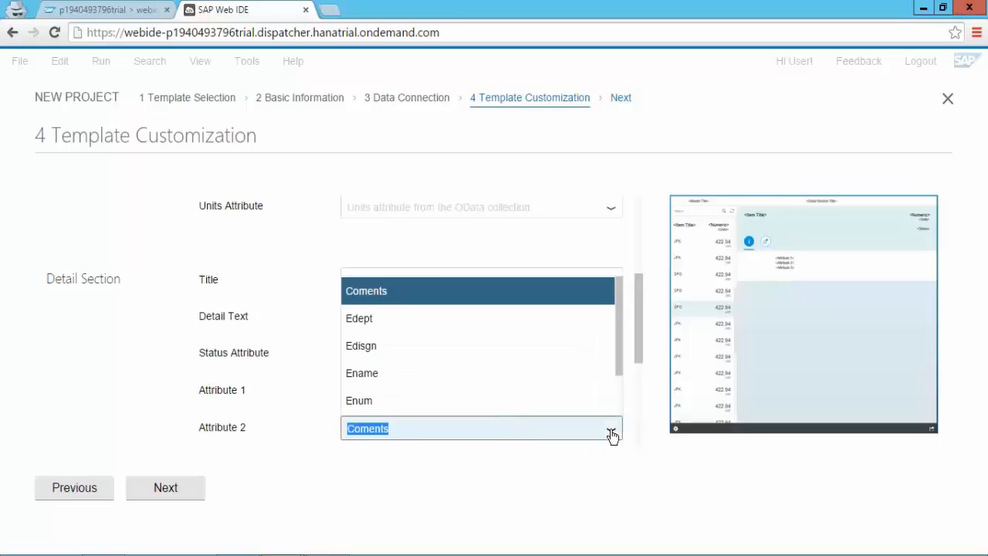
left_click(539, 326)
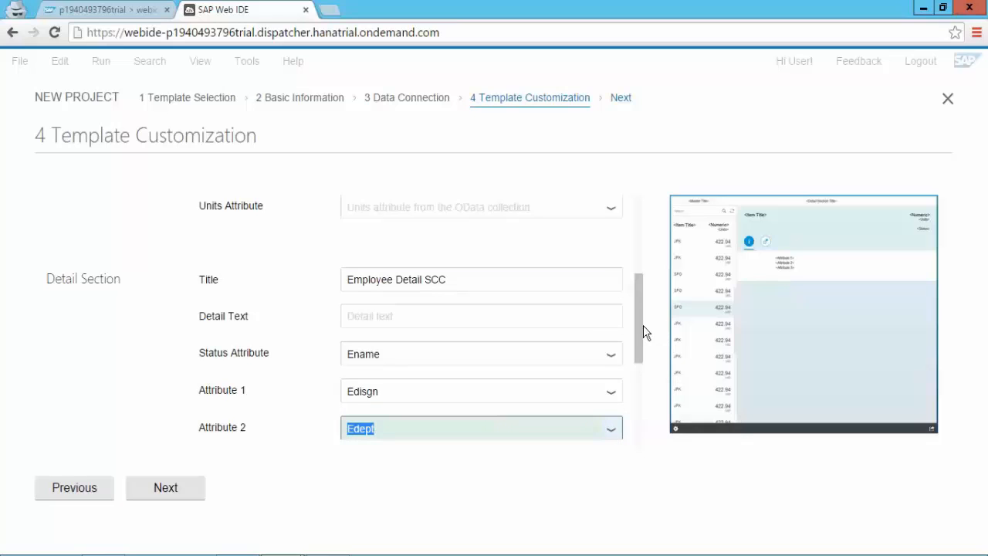
scroll(639, 340, "down", 3)
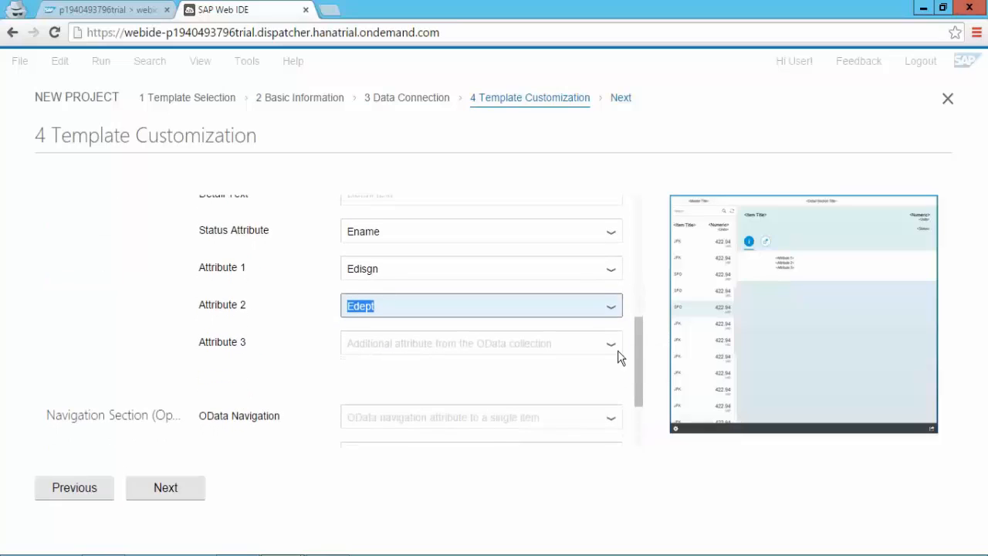
left_click(616, 349)
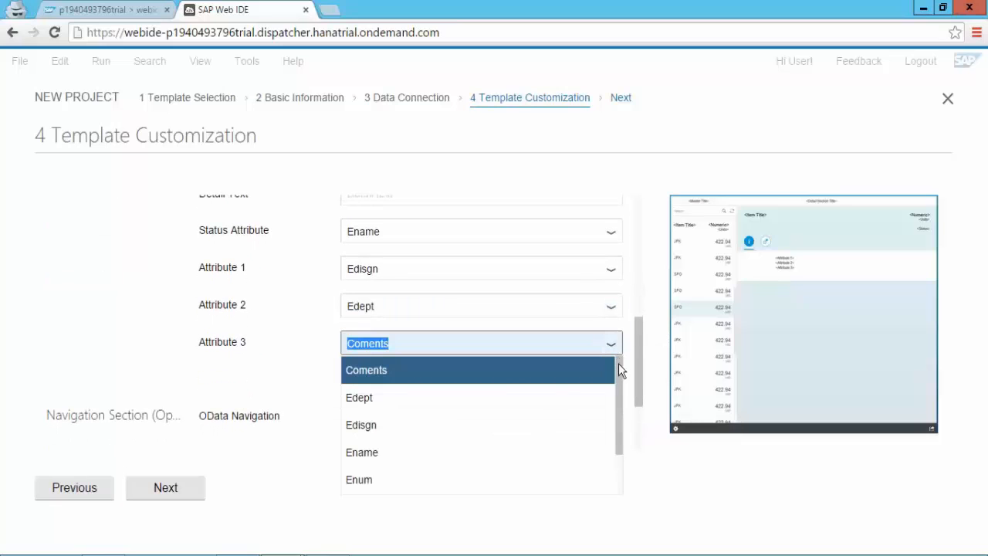
scroll(619, 386, "down", 2)
scroll(621, 431, "down", 1)
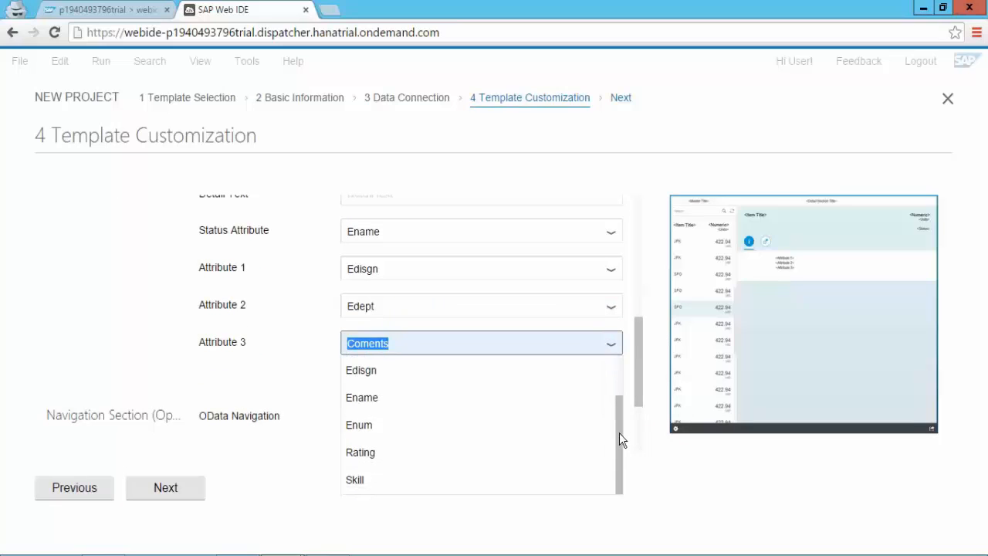
left_click(393, 483)
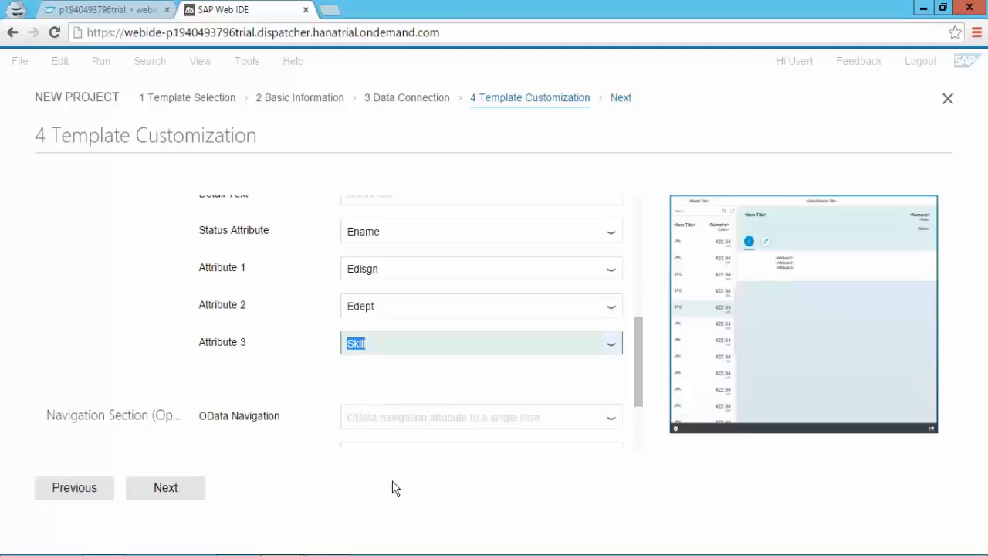
Step: Confirm and finish the Master Detail wizard to create the SCCDemo project
left_click(167, 488)
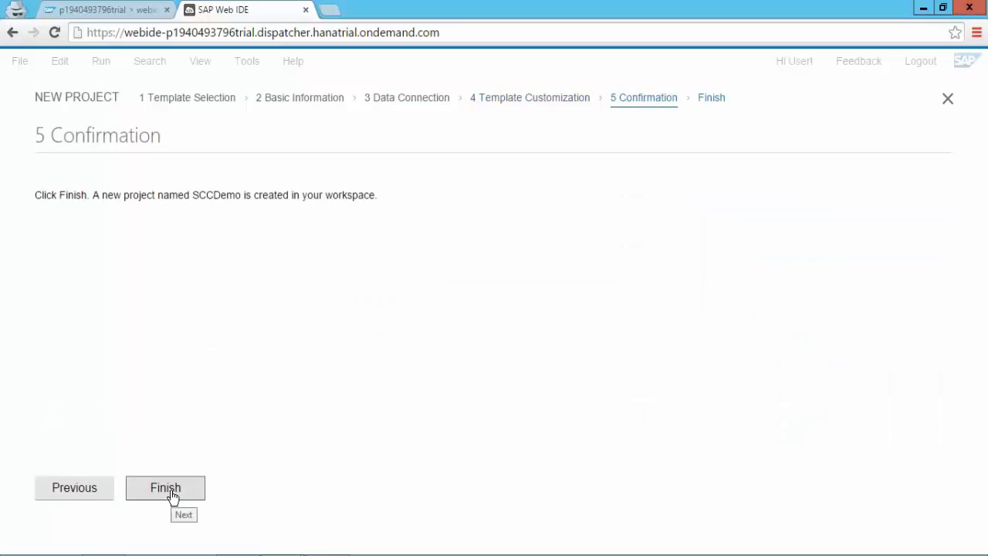
left_click(173, 496)
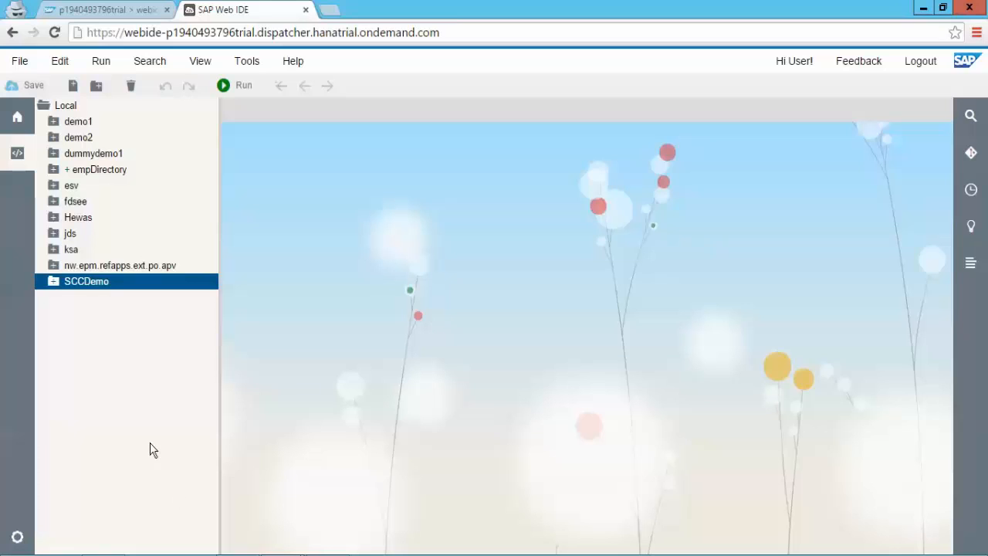
Step: Run SCCDemo as a Web Application, choosing index.html as the file to run
right_click(58, 288)
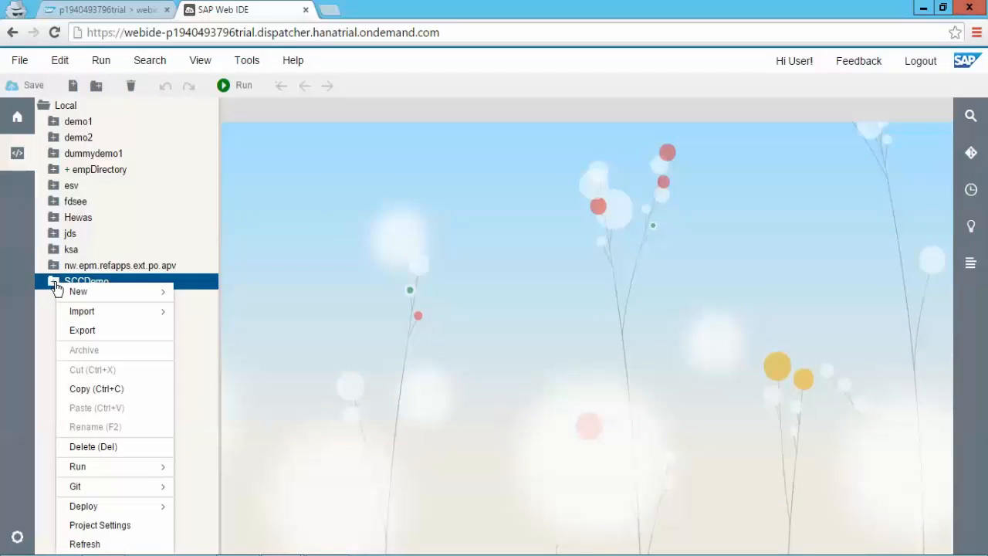
mouse_move(109, 477)
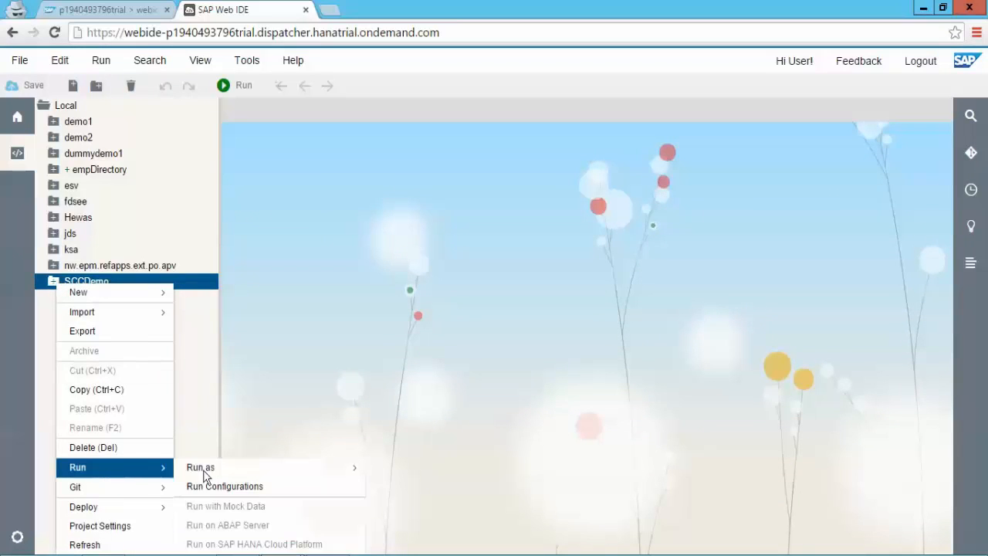
mouse_move(261, 469)
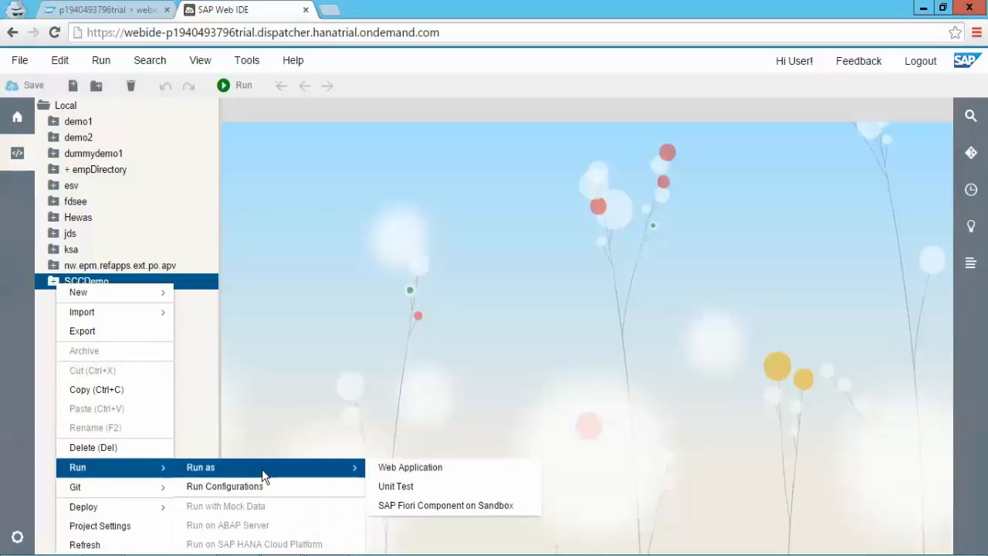
left_click(412, 473)
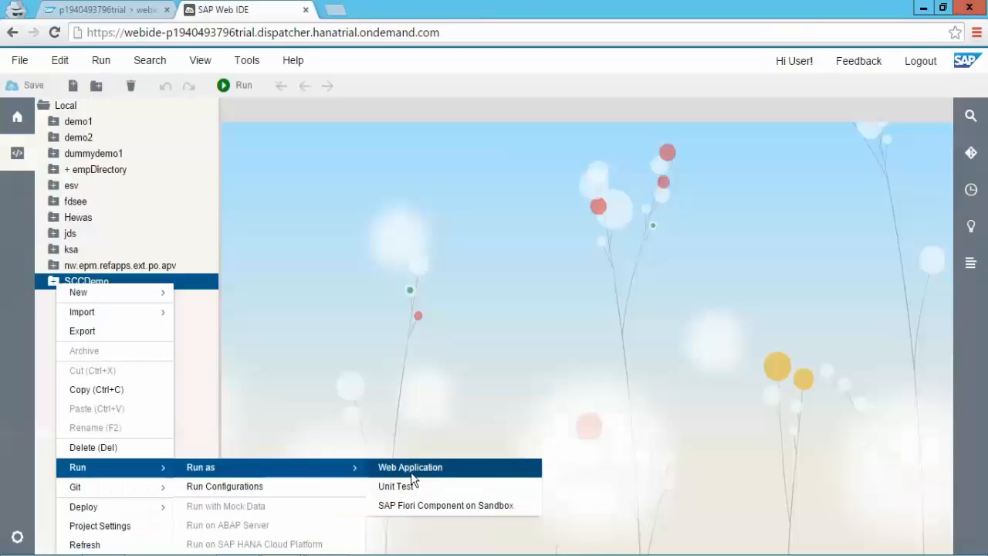
left_click(412, 474)
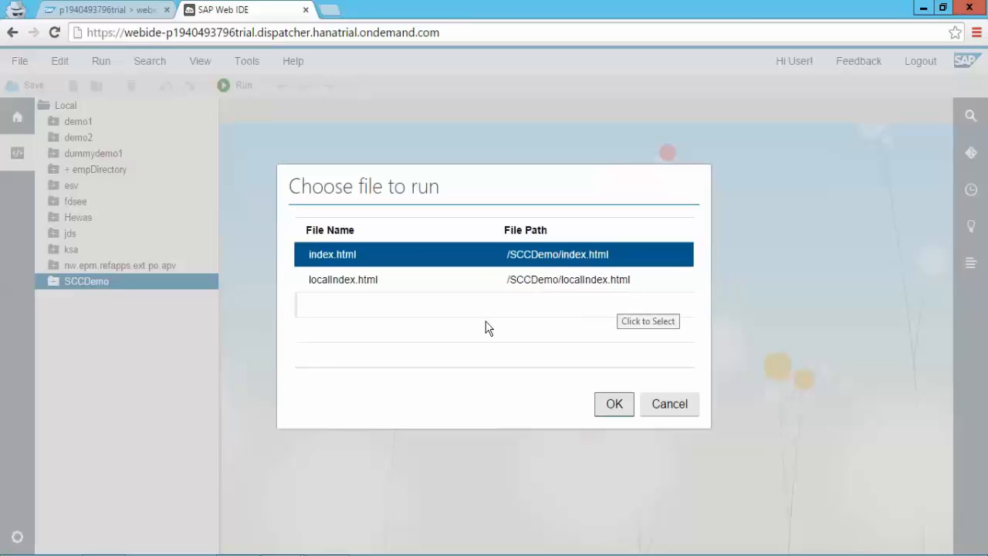
left_click(615, 407)
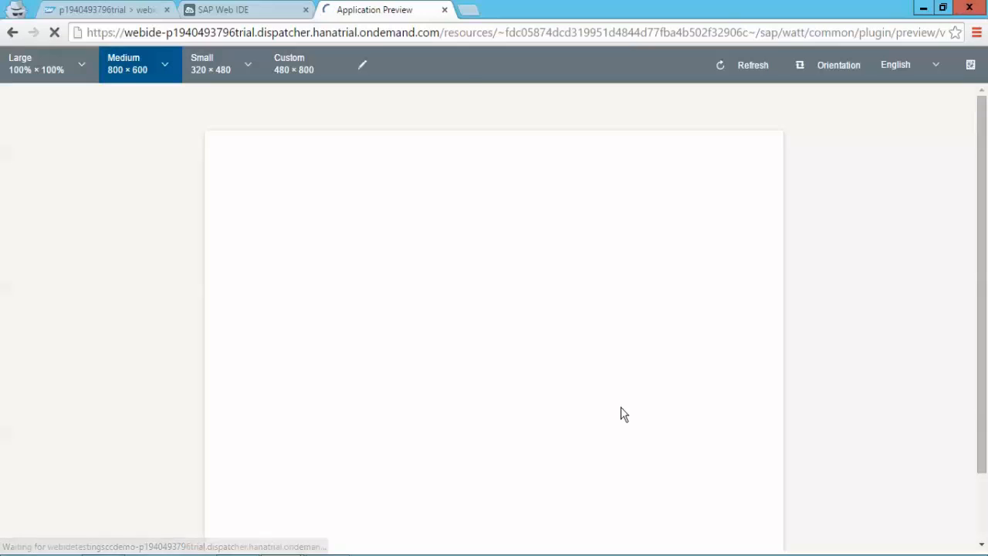
Step: Enter the user name and password in the Authentication Required dialog and log in
left_click(530, 172)
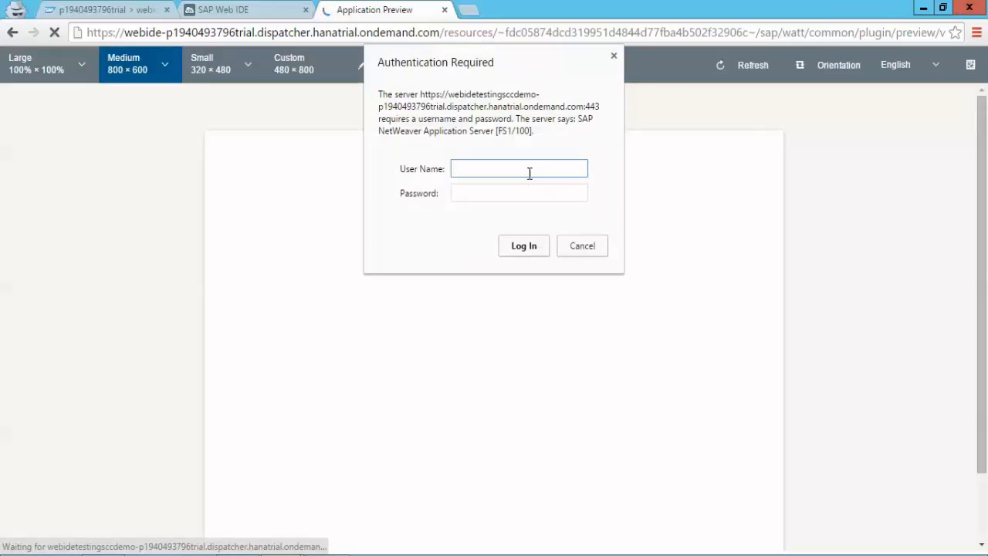
type("in13885")
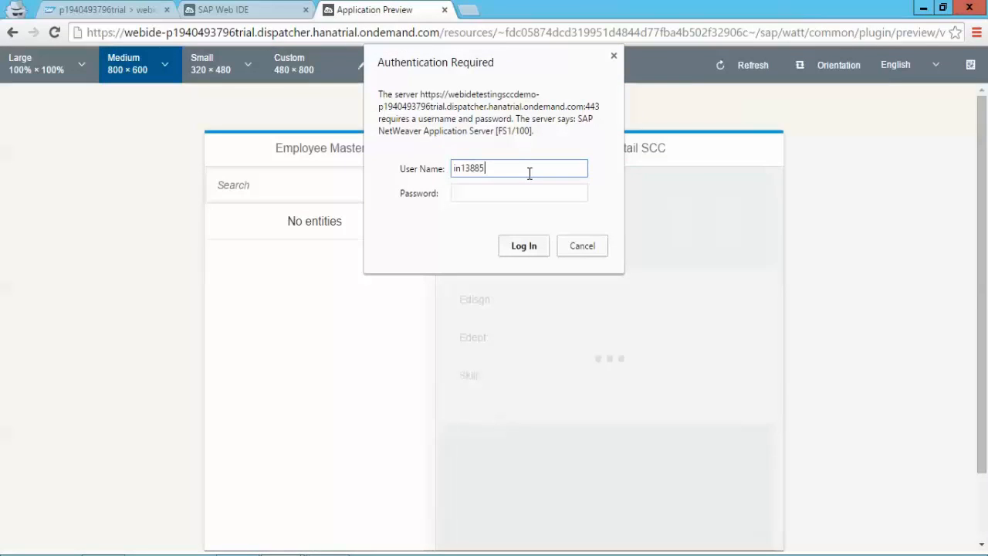
key("Tab")
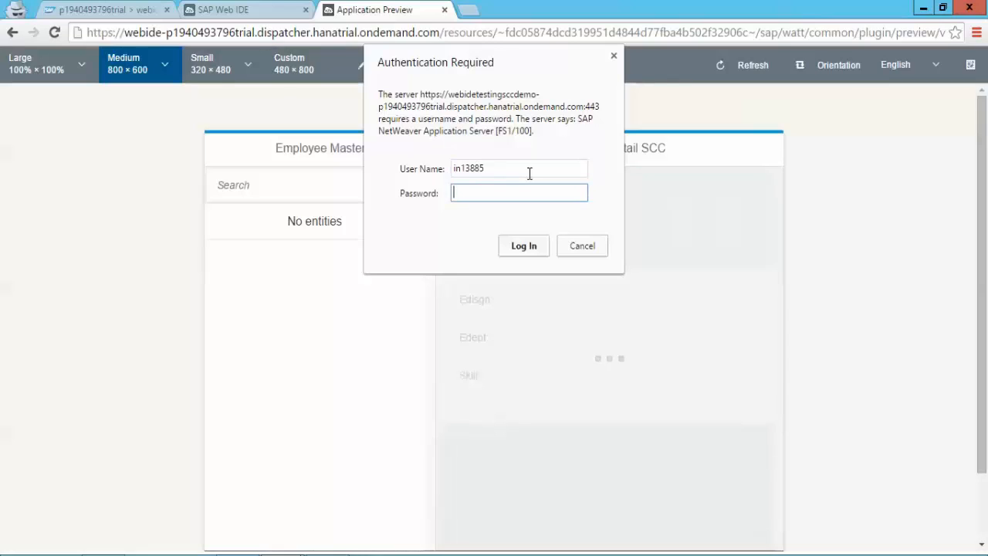
type("********")
key("Return")
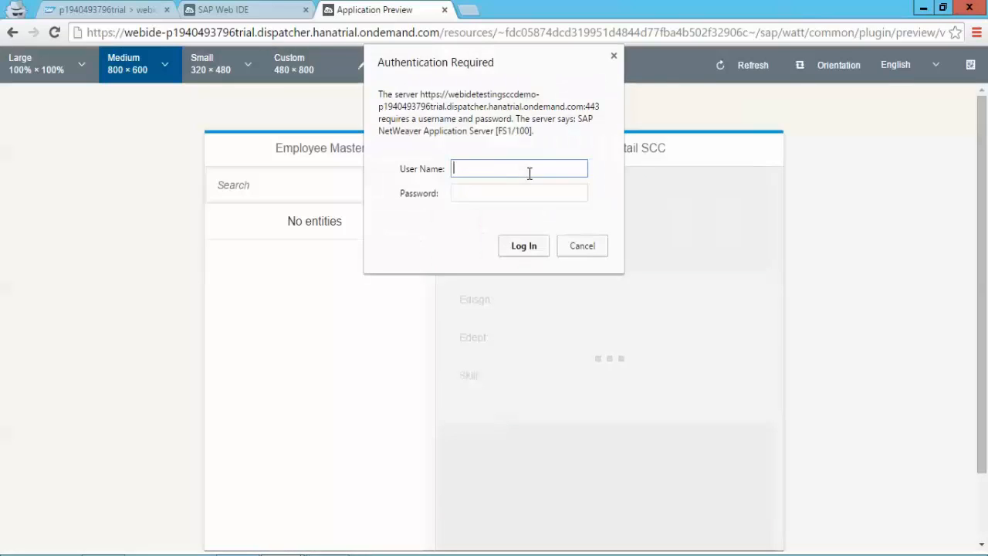
Step: Re-enter the user name and password at the second login prompt and submit
type("in13885")
key("Tab")
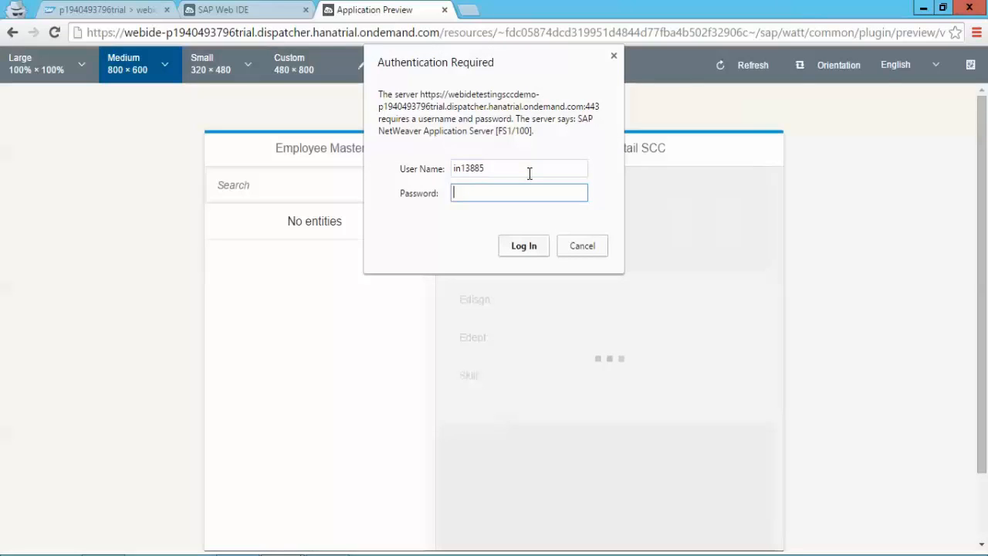
type("********")
key("Return")
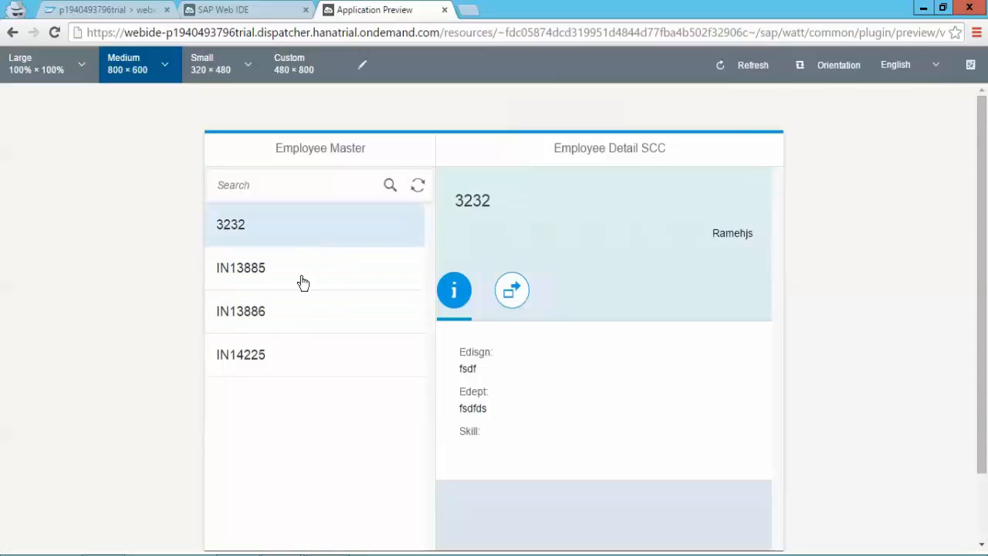
Step: View the details of each of the four employees, then leave the remote session
left_click(301, 281)
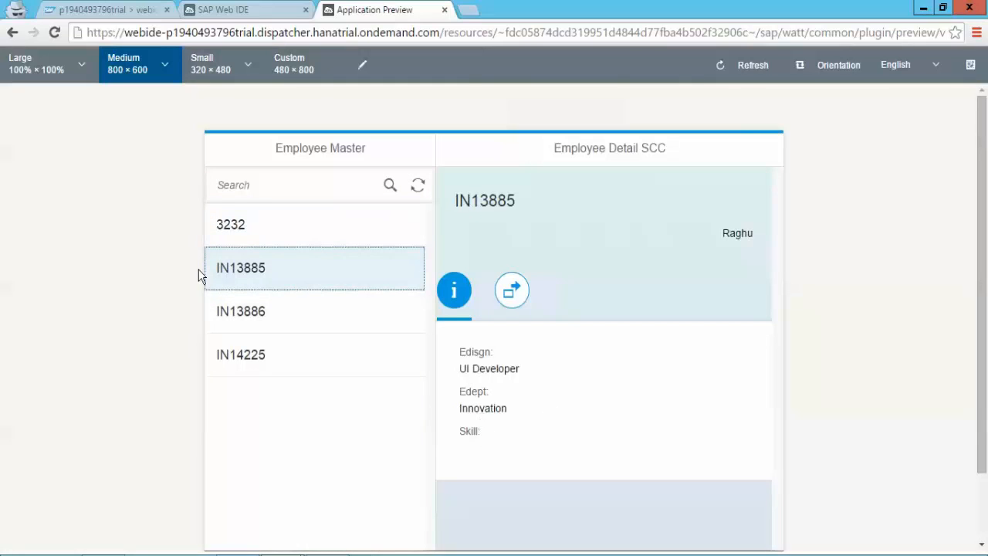
left_click(238, 317)
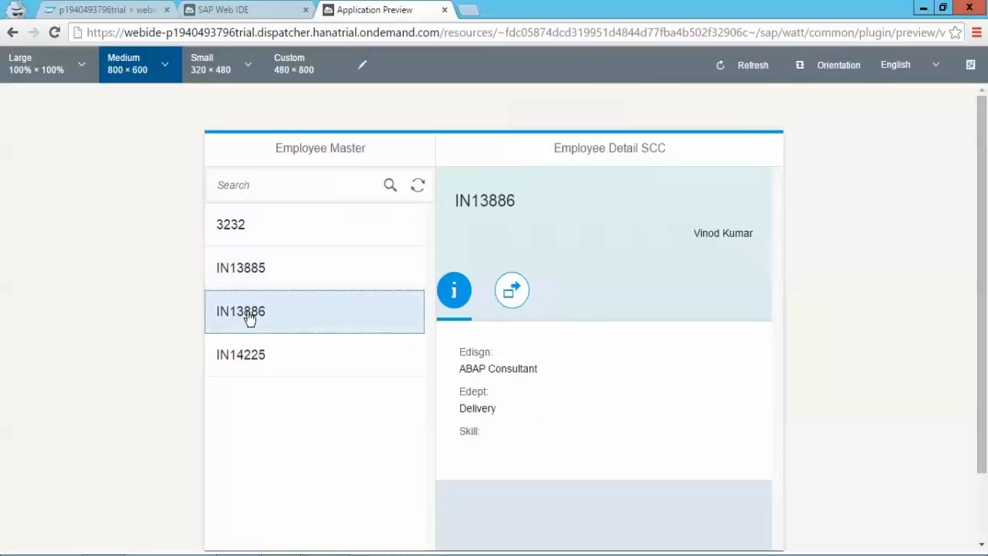
left_click(332, 362)
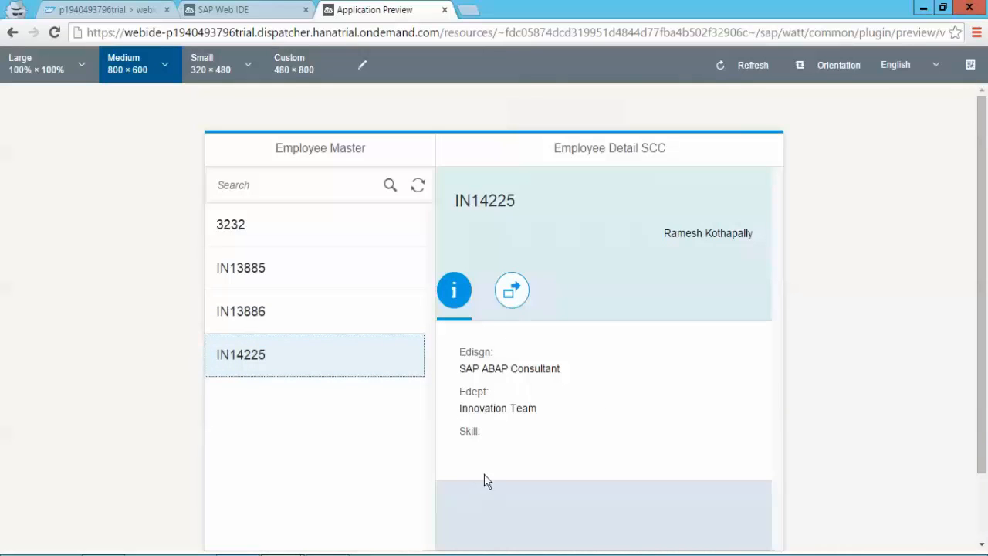
left_click(276, 239)
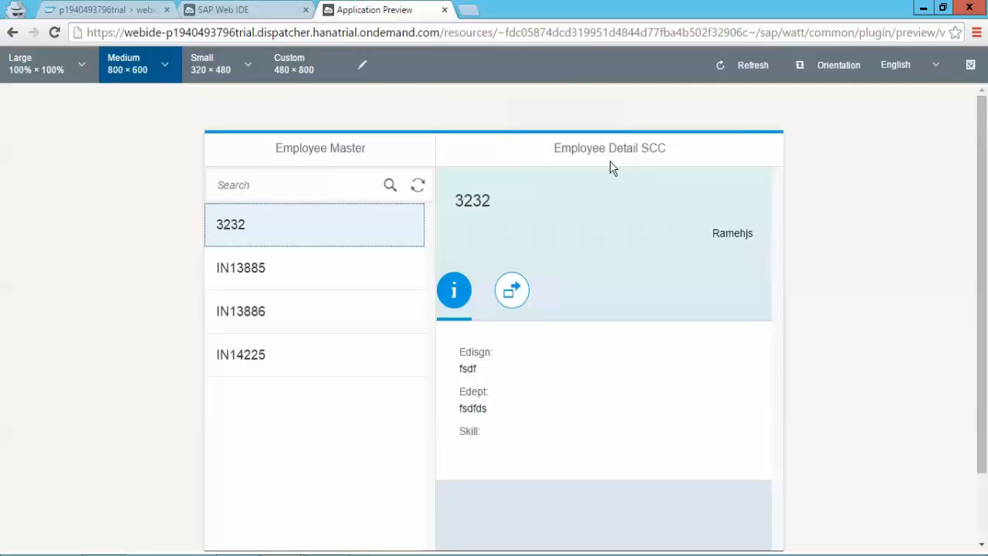
left_click(638, 8)
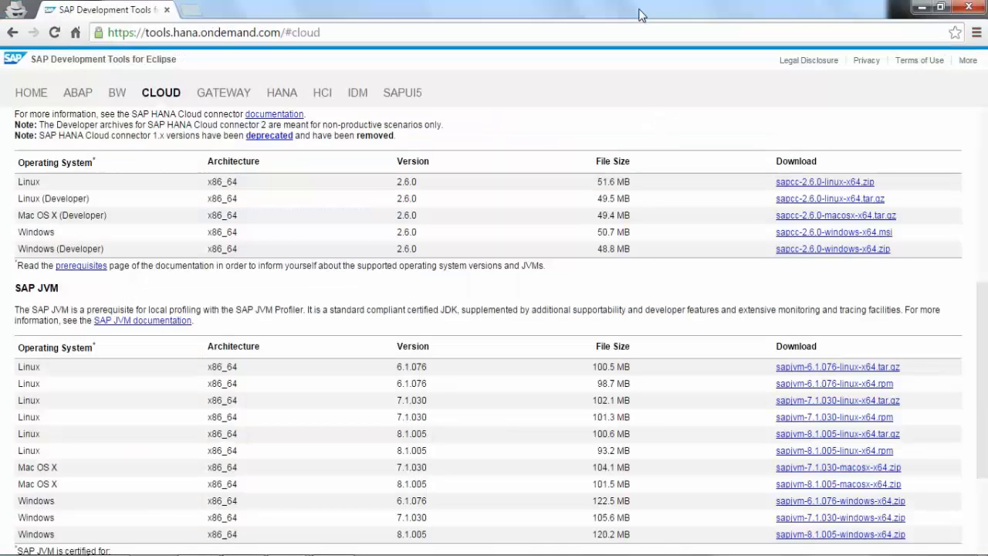